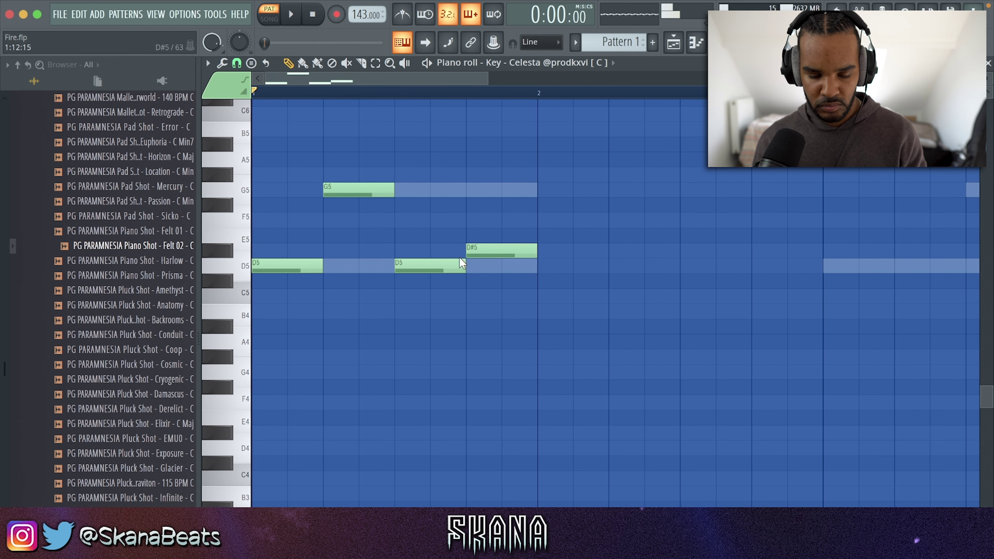
Step: Duplicate the Celesta's one-bar note phrase until it fills eight bars, listening to the pattern
key(space)
key(ctrl+b)
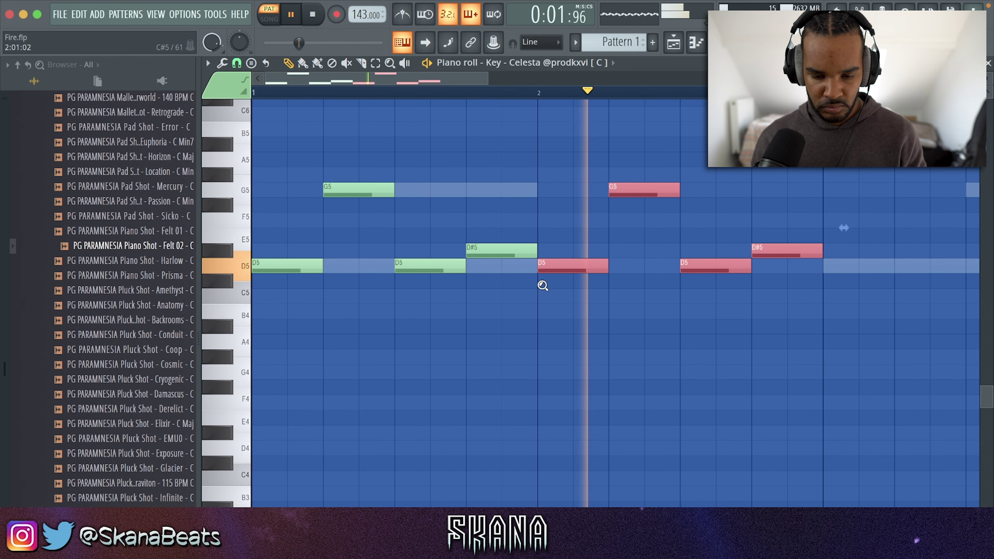
scroll(538, 280, down, 3)
scroll(538, 281, up, 3)
scroll(538, 280, down, 3)
key(ctrl+b)
key(ctrl+b)
ctrl+click(539, 281)
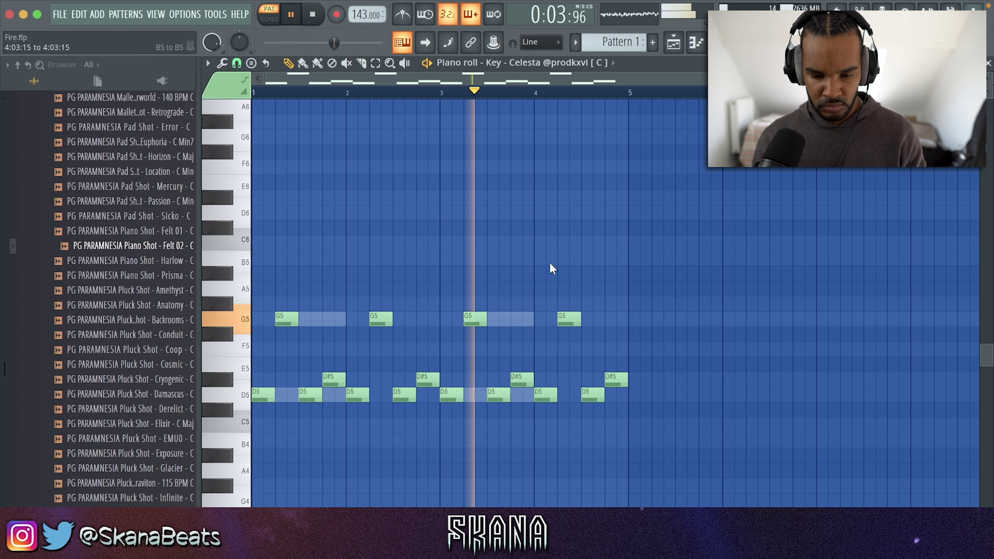
key(ctrl+b)
ctrl+click(550, 263)
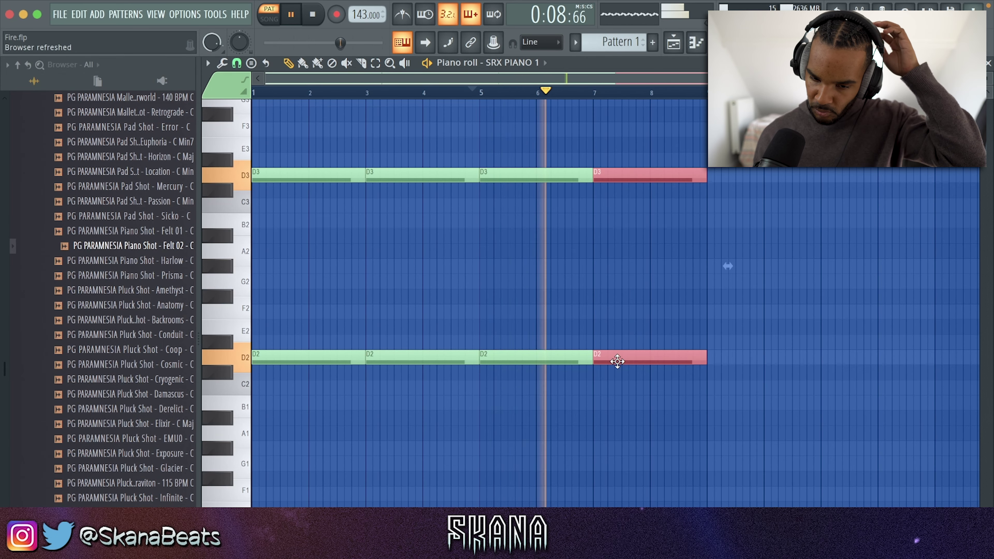
Step: Lower the SRX PIANO 1 bass notes starting at bars 7 and 5 by two semitones to C3 and C2
key(Down)
key(Down)
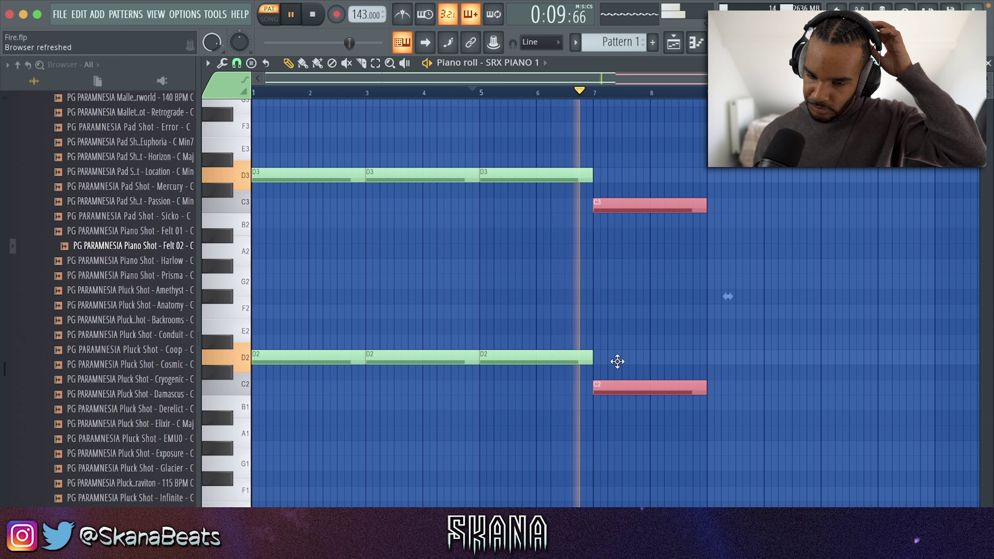
drag(570, 359, 530, 170)
key(Down)
key(Down)
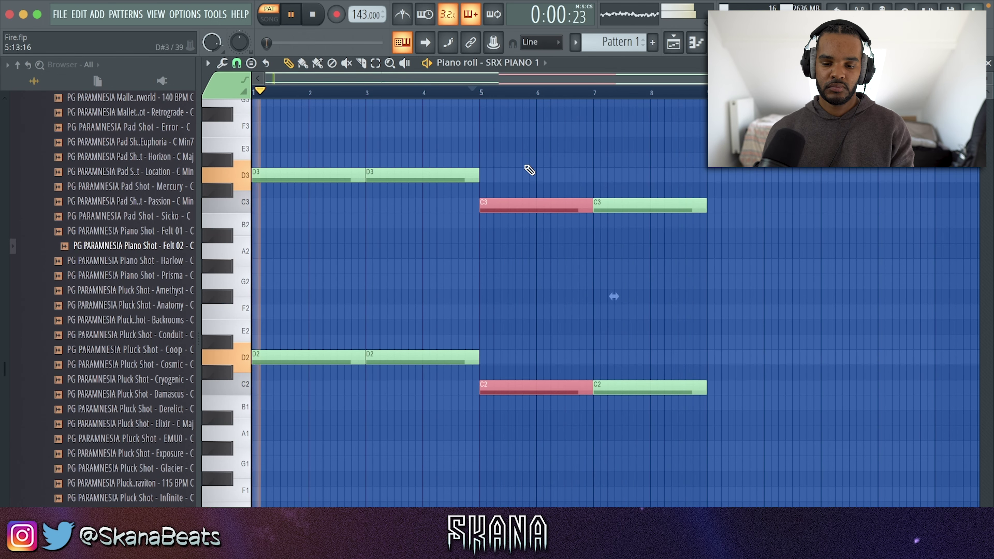
Step: Add a D6 note in bar 2 of the Warped Cello melody and save the project
scroll(525, 166, up, 3)
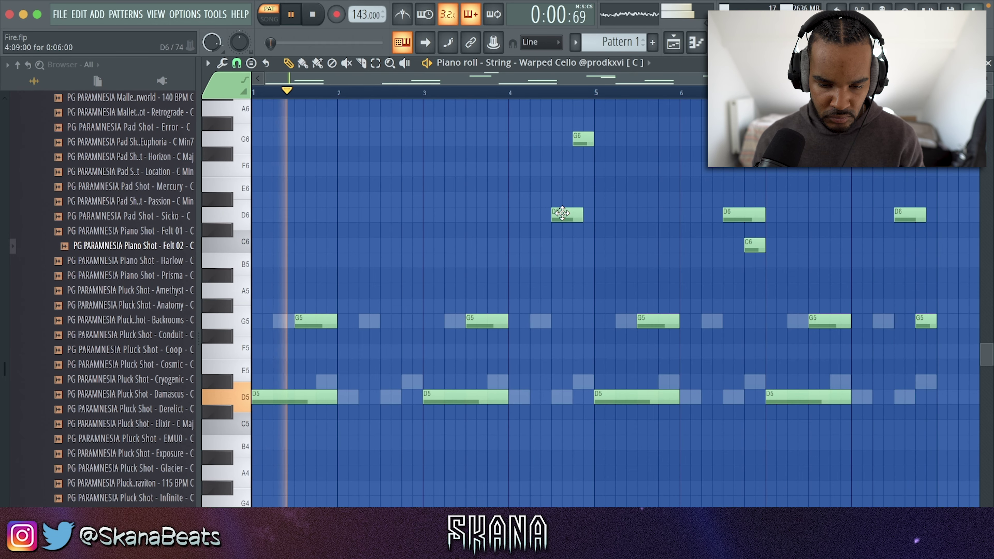
click(398, 214)
key(ctrl+s)
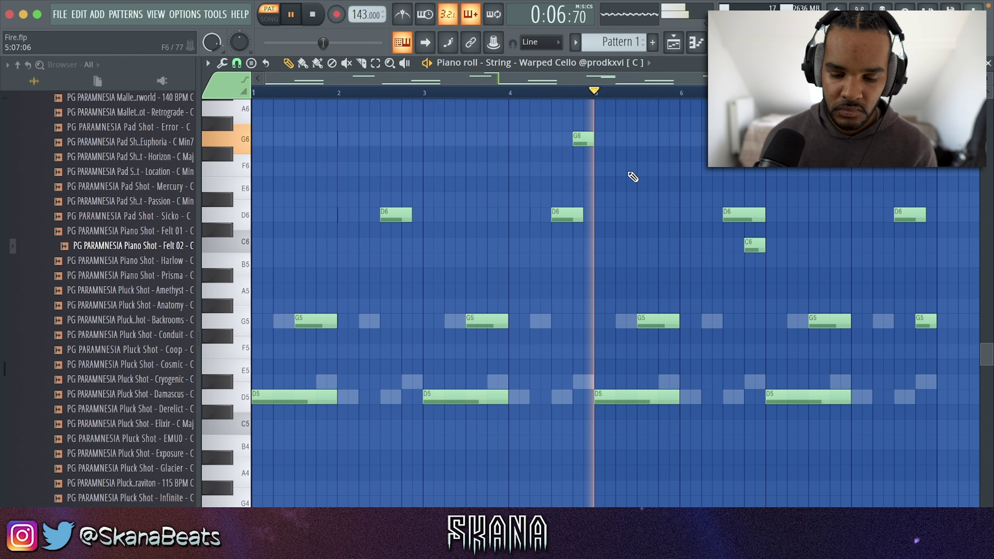
Step: Lower the Warped Cello's G6 note in bar 4 to D#6 and shorten the D6 before it, replaying the pattern
key(space)
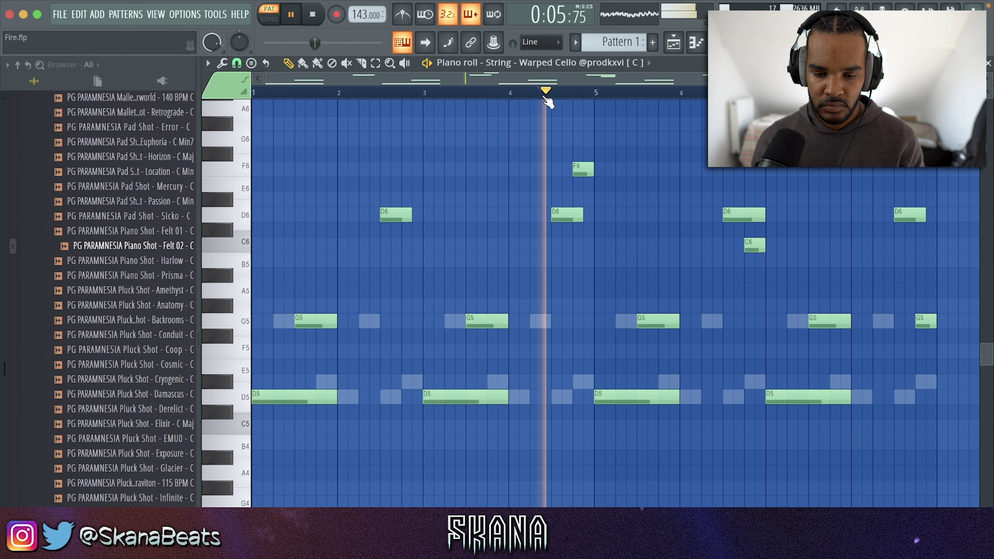
key(space)
key(space)
key(space)
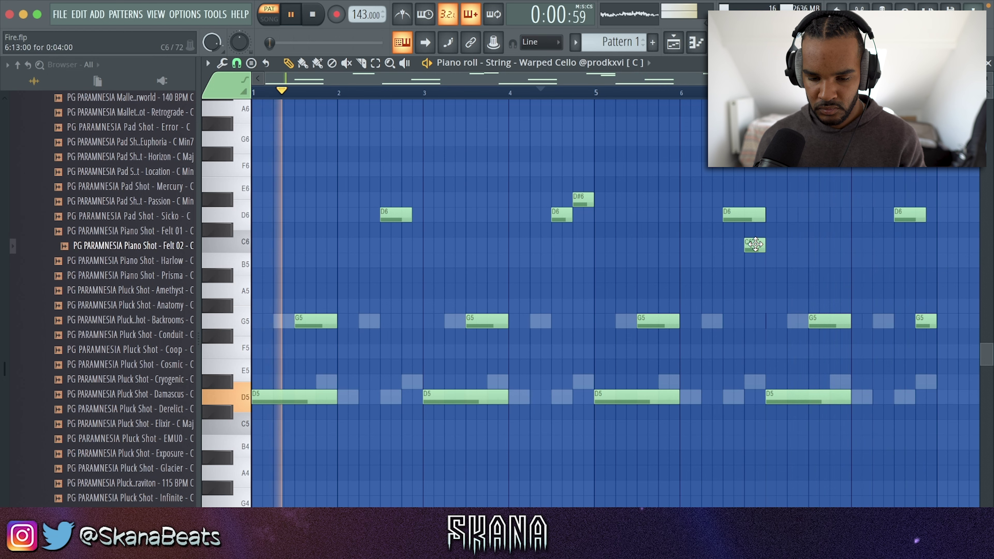
Step: Expand the !SKANA drum kit folder in the browser and set the Celesta channel's volume to about 68%
key(F9)
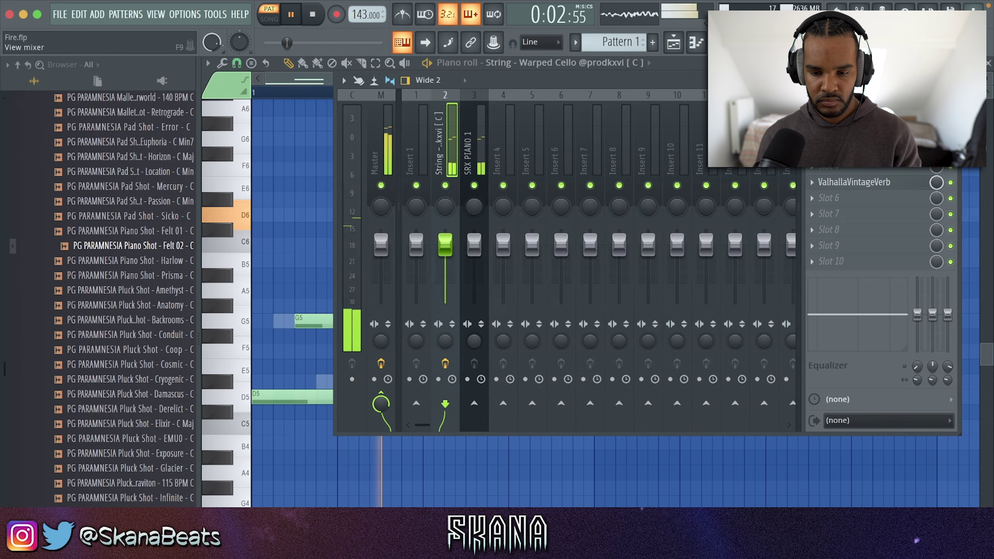
scroll(100, 267, up, 20)
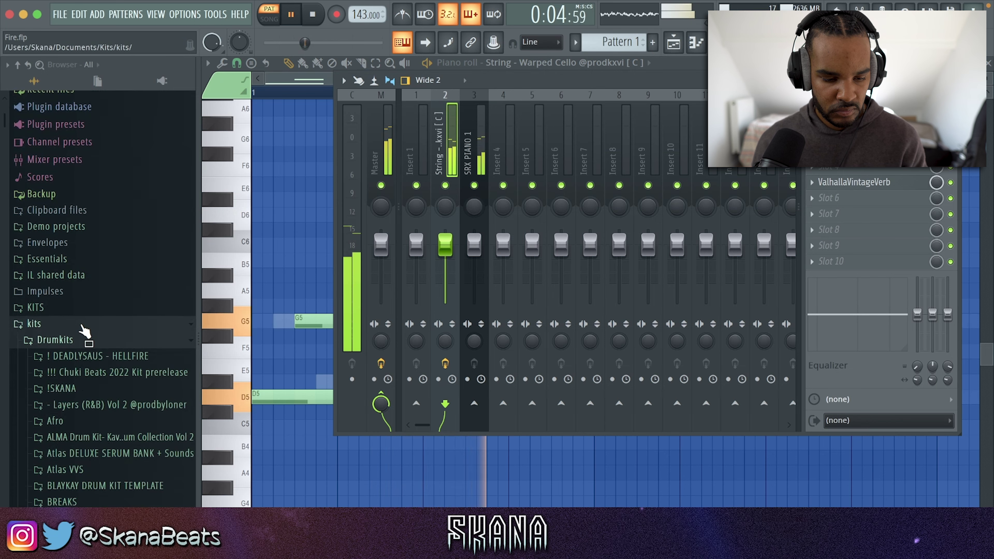
click(76, 386)
click(696, 42)
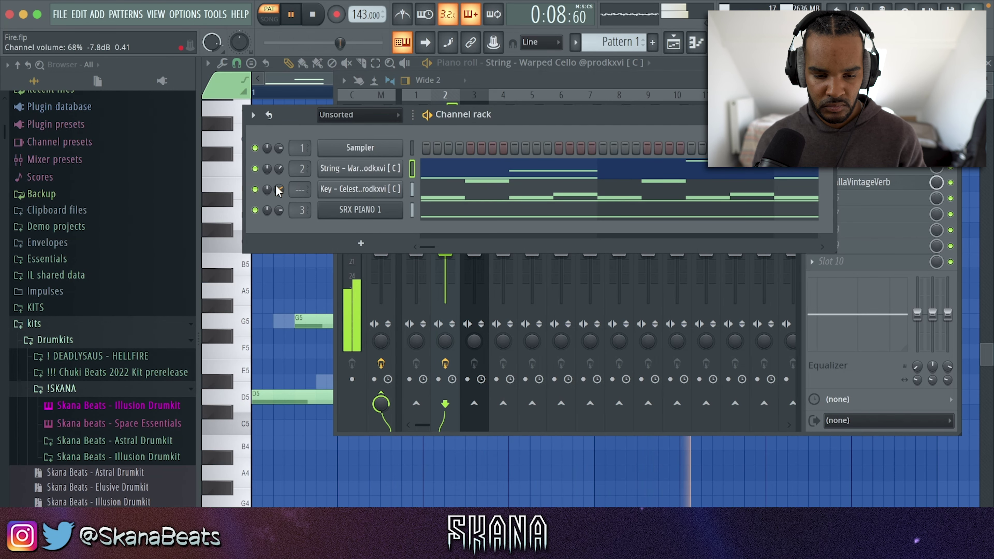
Step: In the Warped Cello's bar 4, delete the D#6 note, lengthen the D6 note, and move bar 6's C6 note there
click(447, 166)
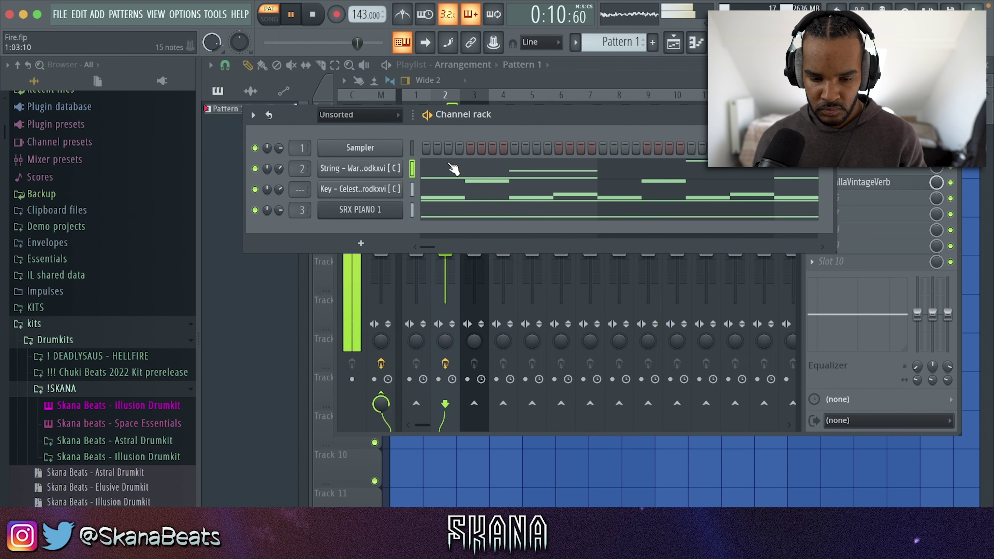
click(452, 167)
right_click(587, 199)
drag(569, 216, 578, 217)
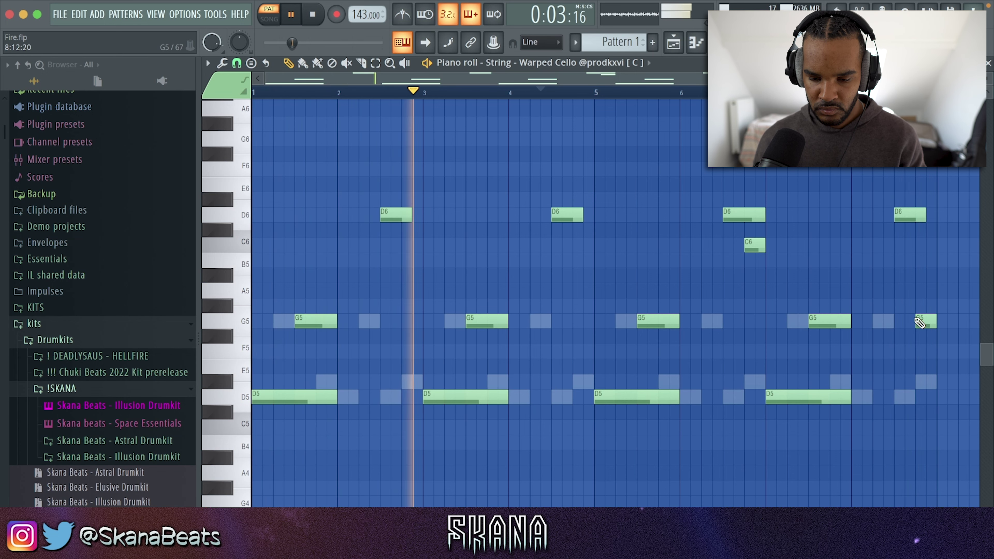
drag(759, 246, 588, 247)
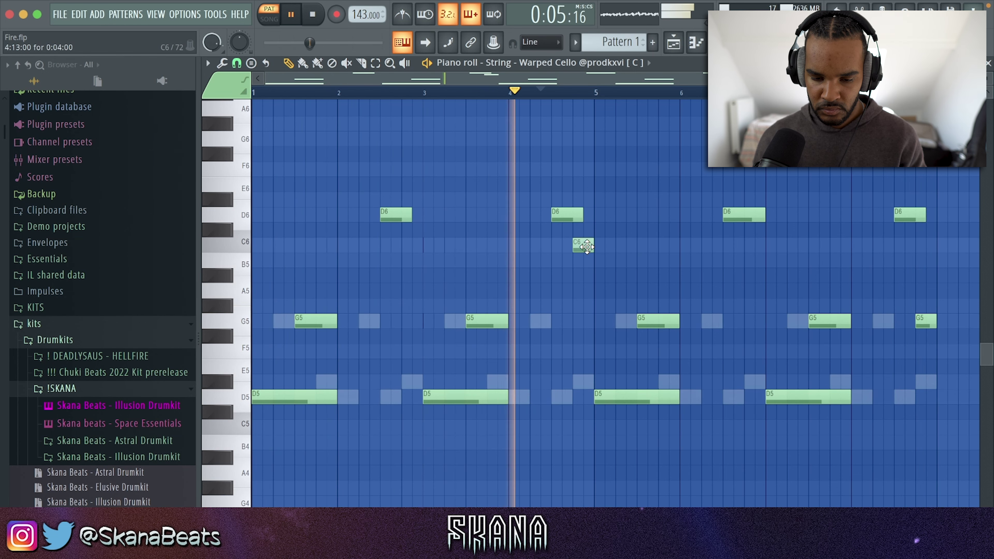
click(916, 245)
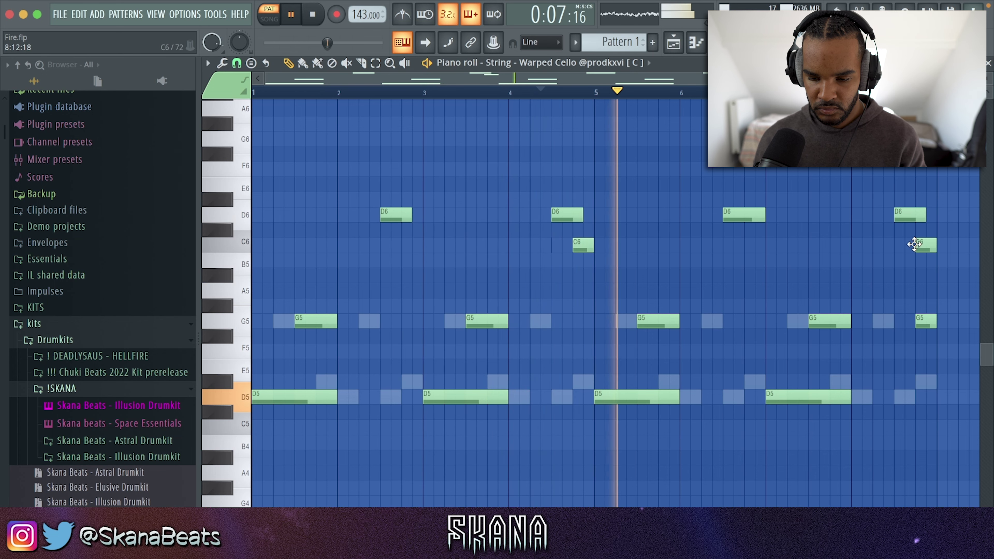
click(932, 260)
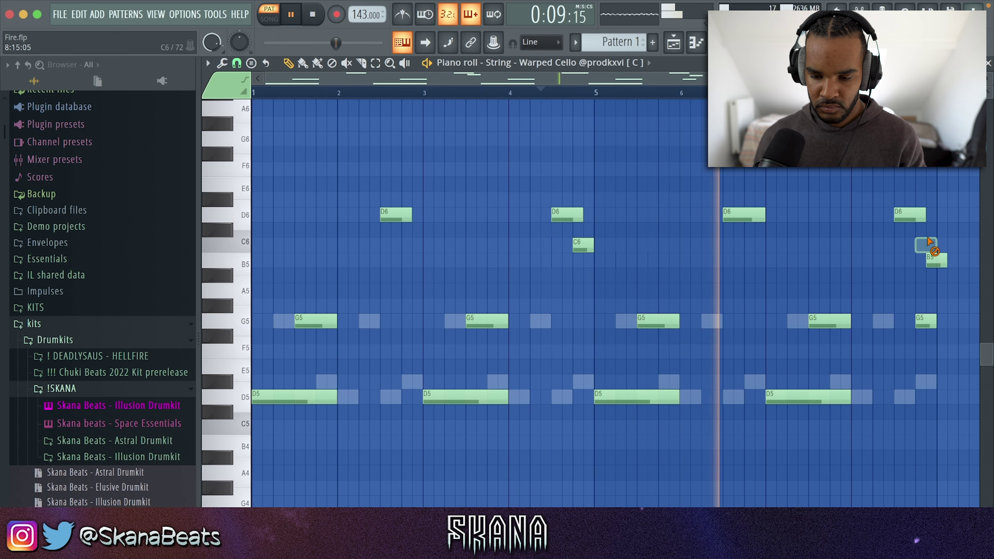
right_click(935, 260)
Step: Shorten the Warped Cello's D6 note in bar 6 to match the other D6 notes
drag(759, 217, 754, 215)
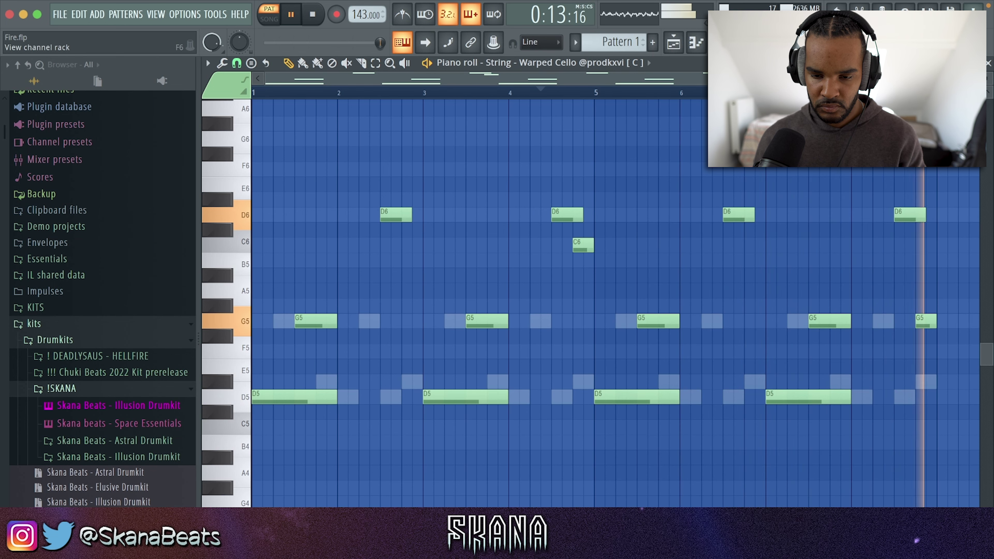
Step: Load the 808 - Illusion sample from the Illusion Drumkit's 808 folder as a new channel in the channel rack
click(719, 42)
scroll(176, 356, down, 4)
click(185, 214)
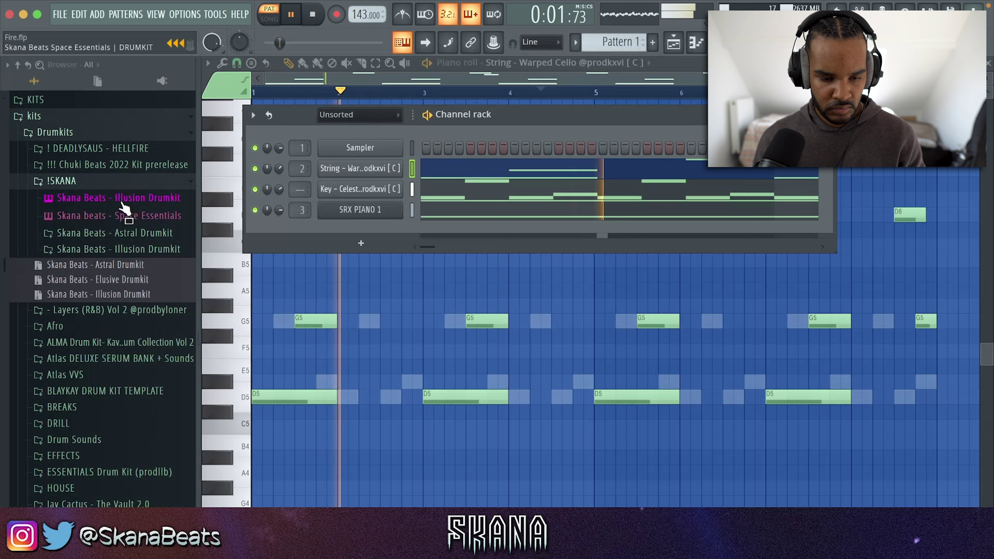
click(75, 247)
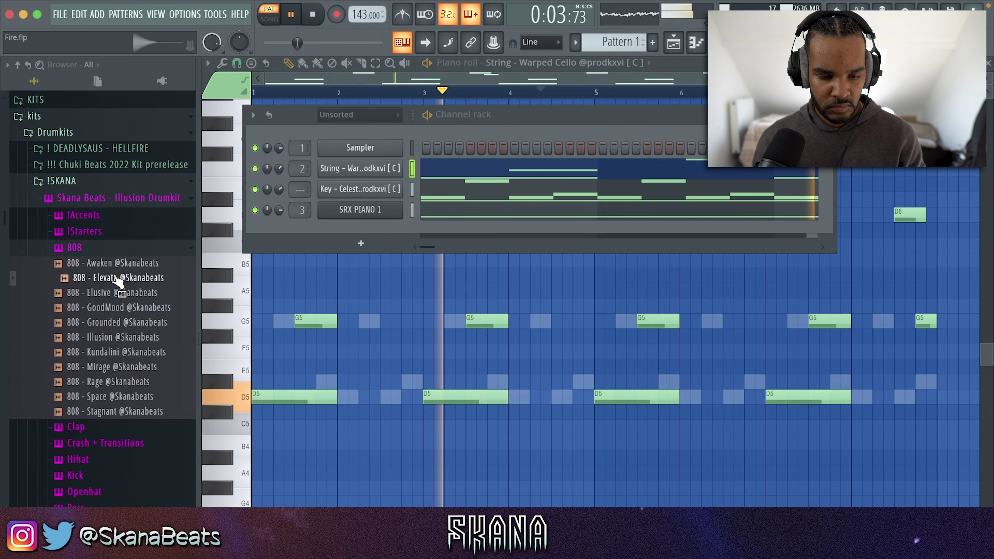
click(118, 355)
click(111, 338)
drag(117, 346, 343, 237)
Step: Set the 808 - Illusion channel to cut itself and enable its volume envelope with a release of 0%
right_click(343, 237)
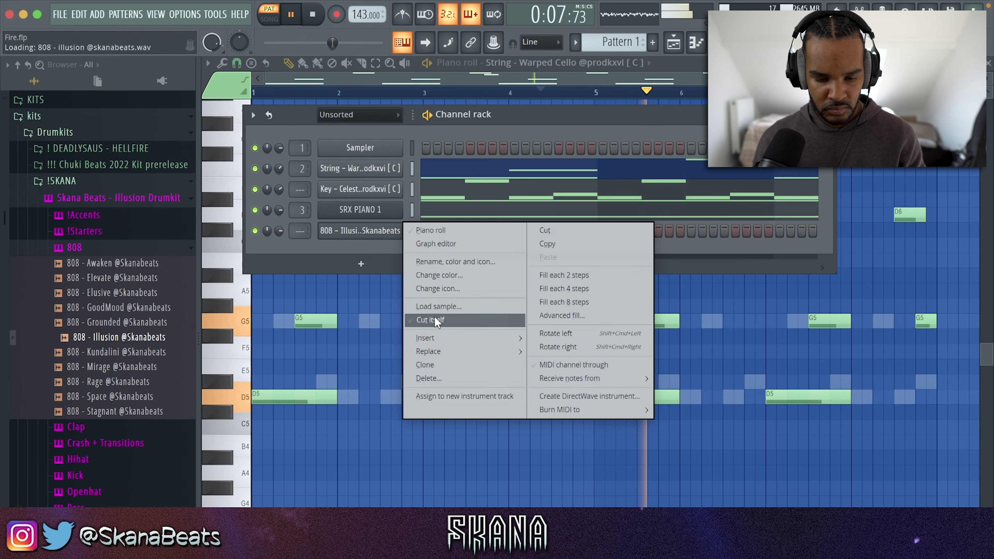
click(435, 319)
click(359, 230)
click(357, 229)
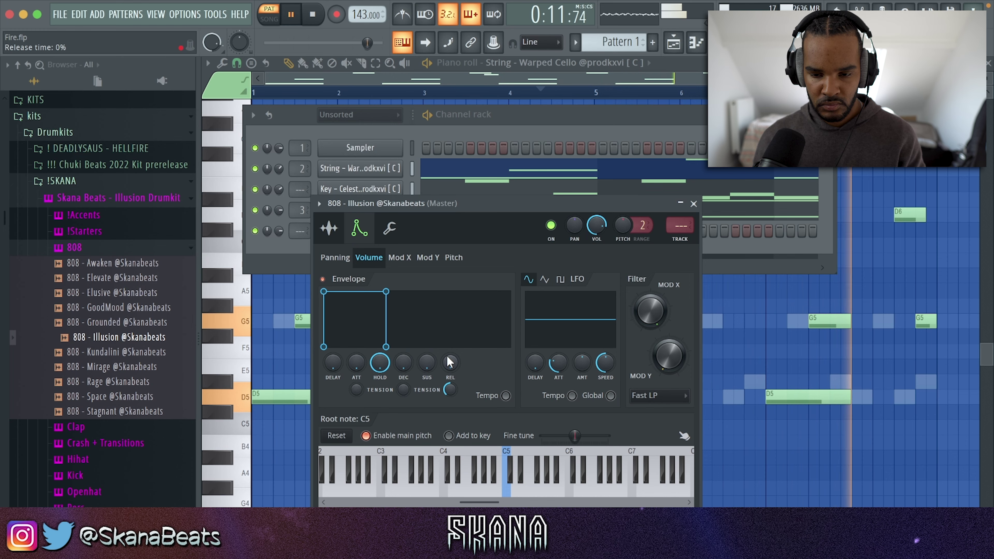
Step: Lower the Warped Cello mixer track's volume to -3.0 dB
key(F9)
drag(451, 248, 451, 246)
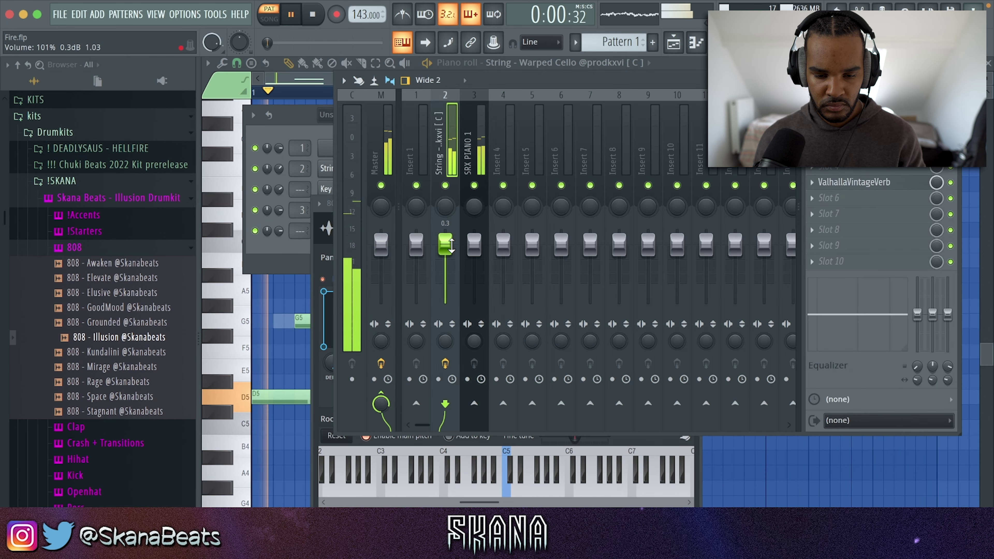
Step: Route the Celesta channel to mixer track 4 and load ValhallaVintageVerb into the track's effect slot 5
click(325, 190)
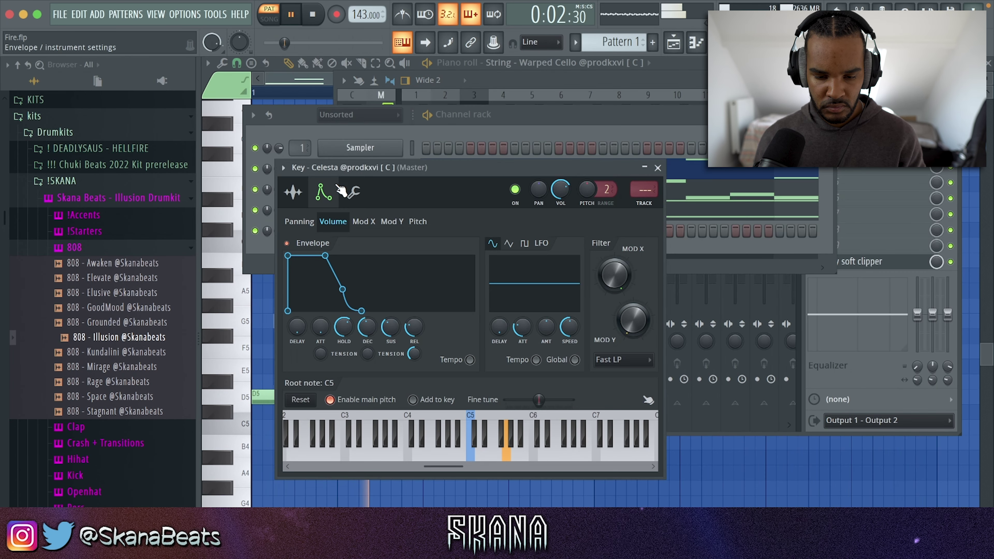
key(F9)
click(818, 198)
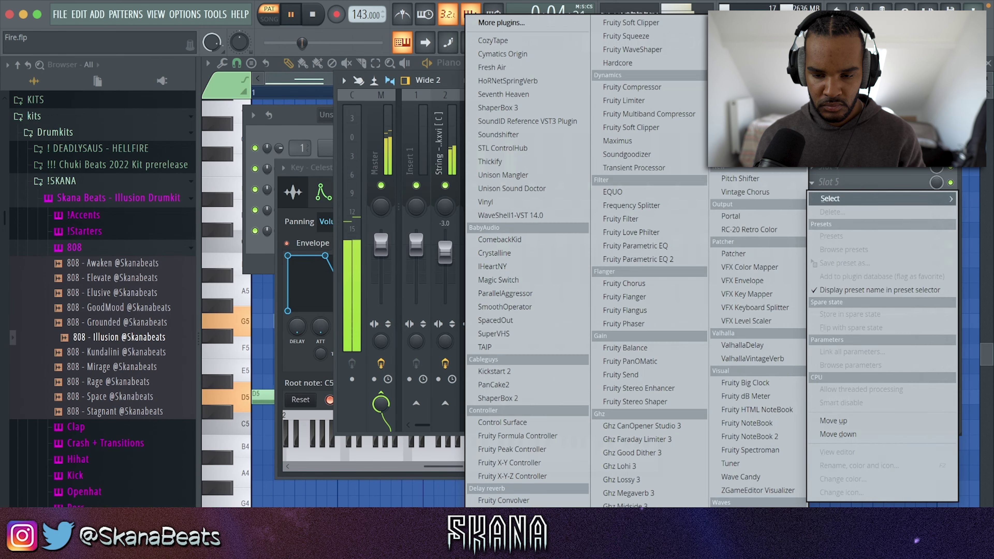
click(752, 359)
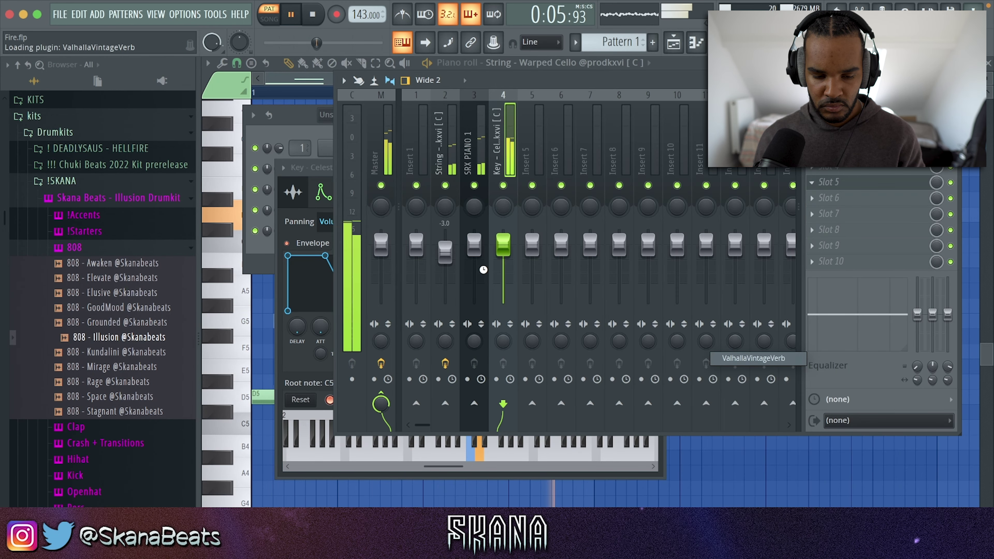
Step: Set the Celesta's reverb to 39.9% mix, 2.43 s decay and a 500 Hz low cut
drag(149, 163, 149, 197)
drag(242, 220, 242, 235)
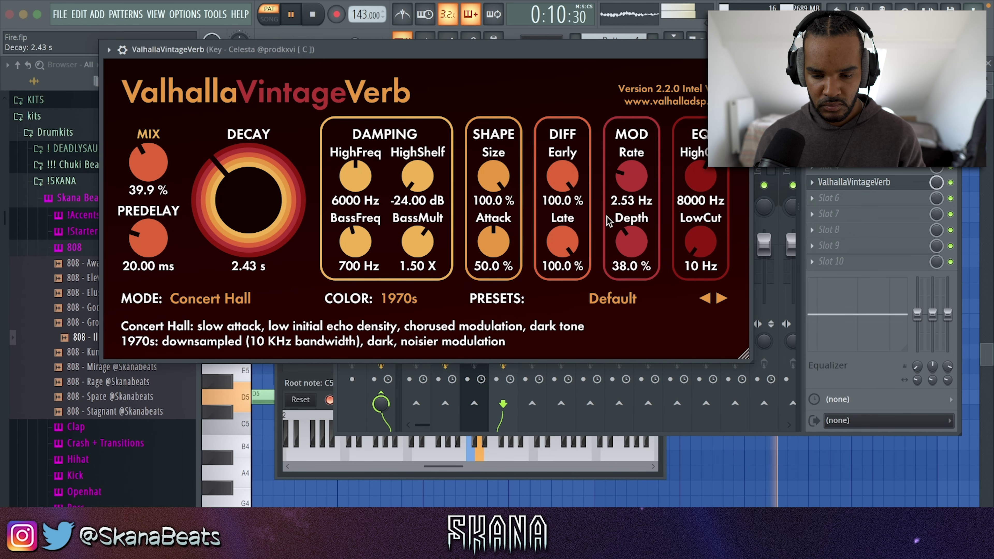
drag(700, 242, 701, 227)
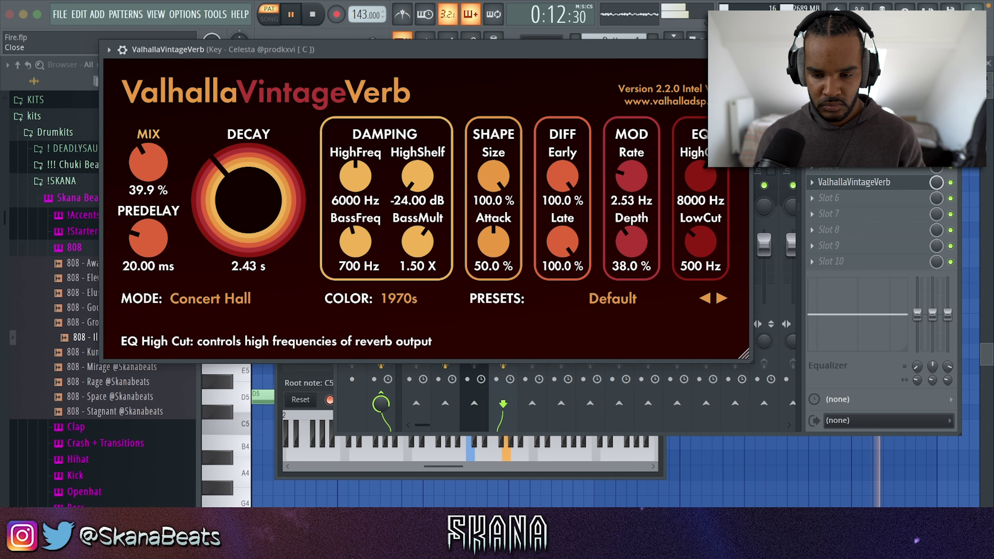
Step: Add ValhallaDelay to slot 6 of the Celesta mixer track with DuckTape mode, PingPong style, 23.8% mix and 65.8% ducking
click(854, 182)
click(829, 198)
click(766, 346)
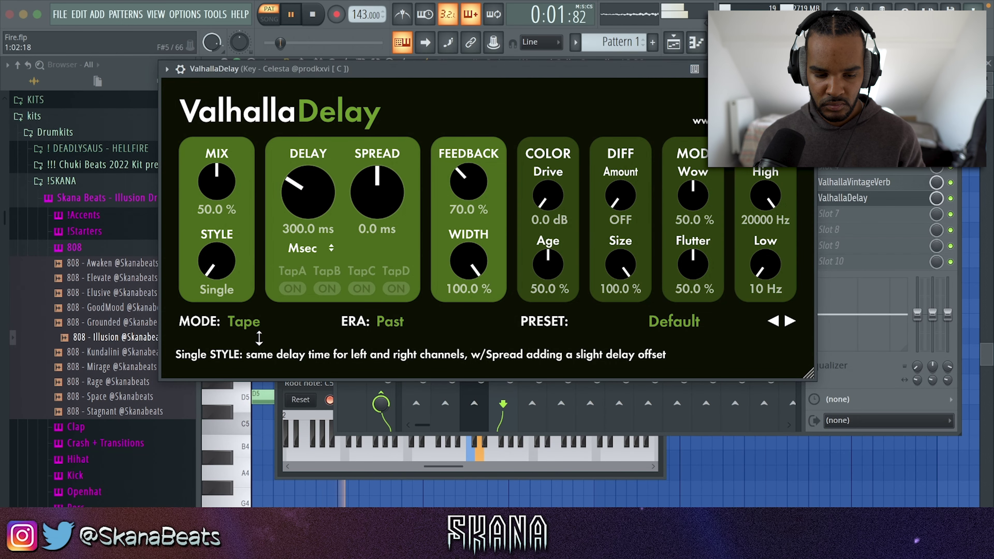
click(259, 335)
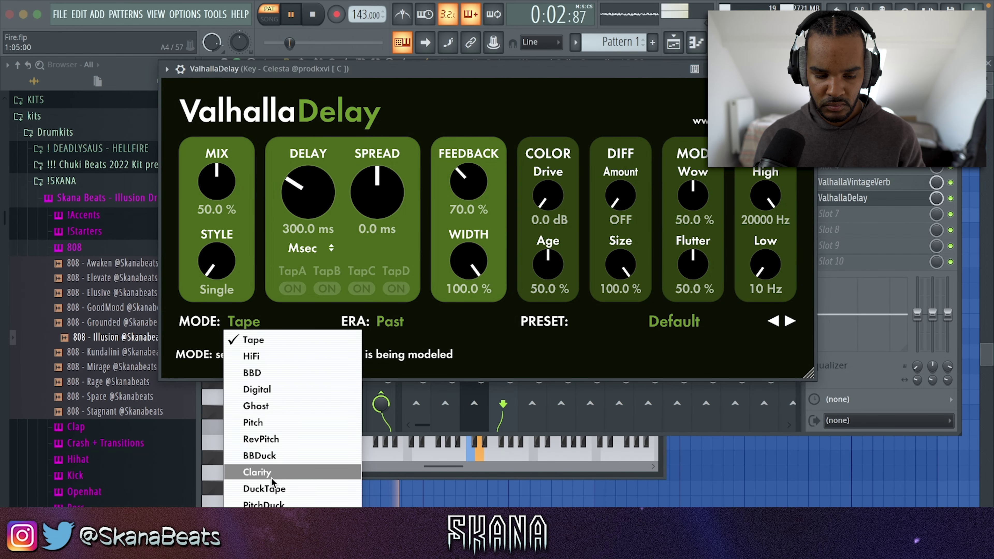
click(265, 491)
drag(218, 187, 219, 124)
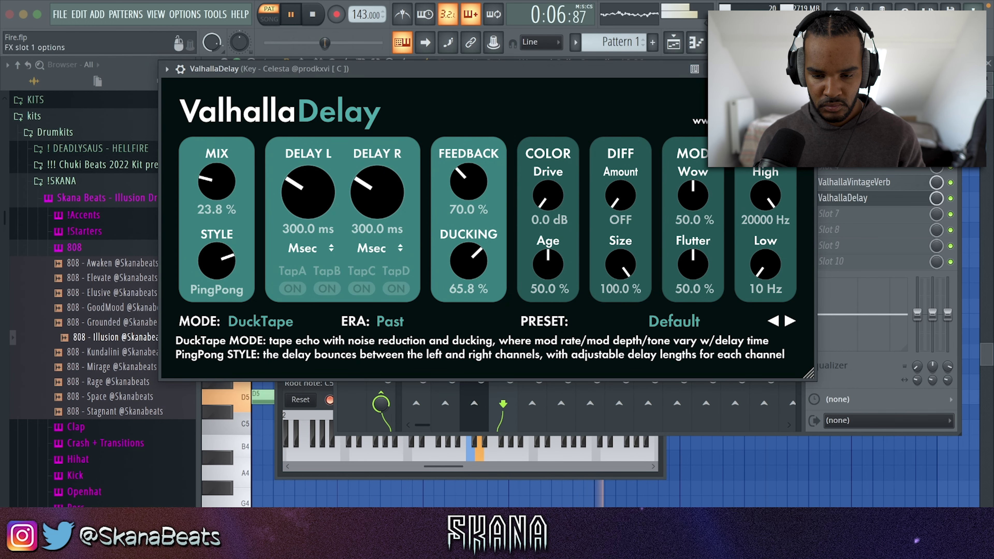
click(807, 69)
Step: Set PanCake2 on the Warped Cello track to a 4 Bars cycle and a 57% mix
click(719, 42)
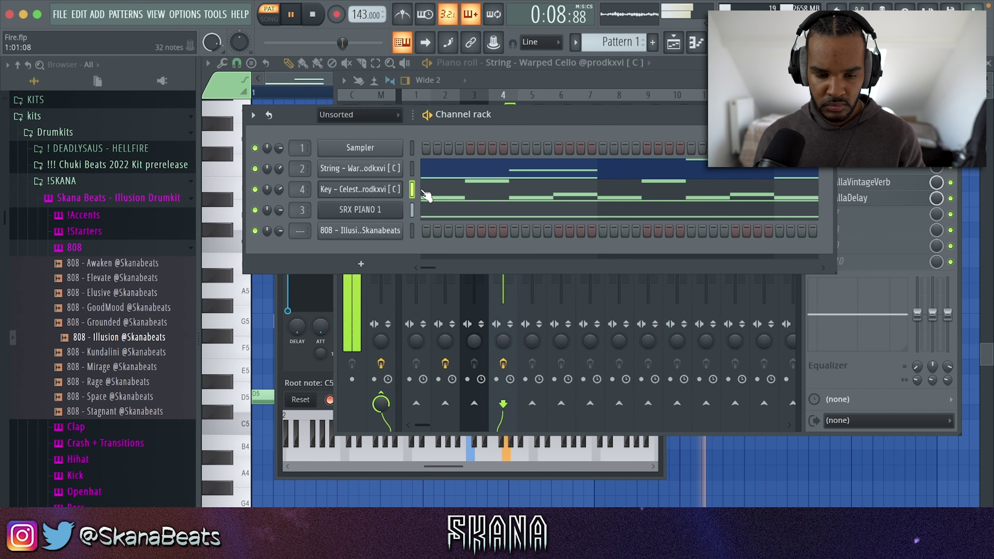
click(360, 189)
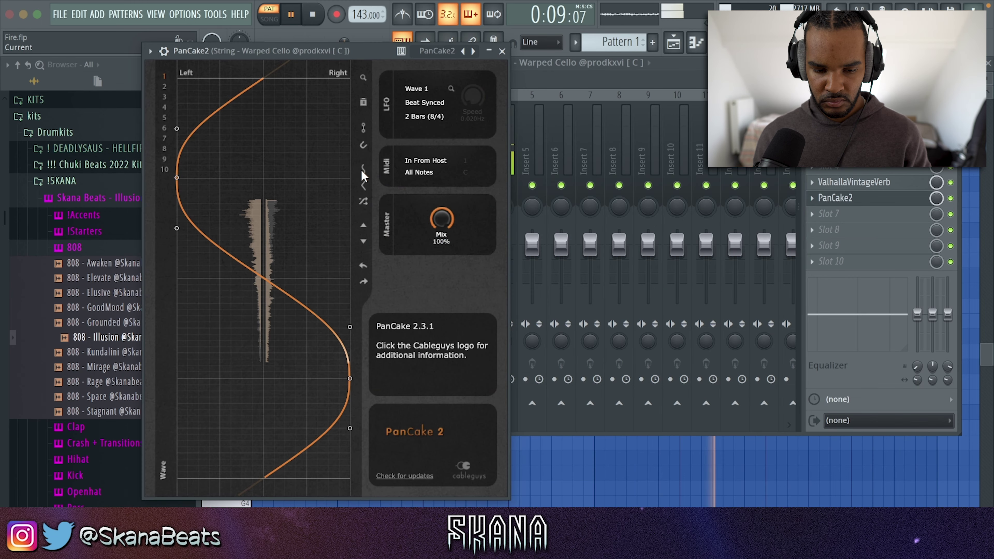
click(361, 172)
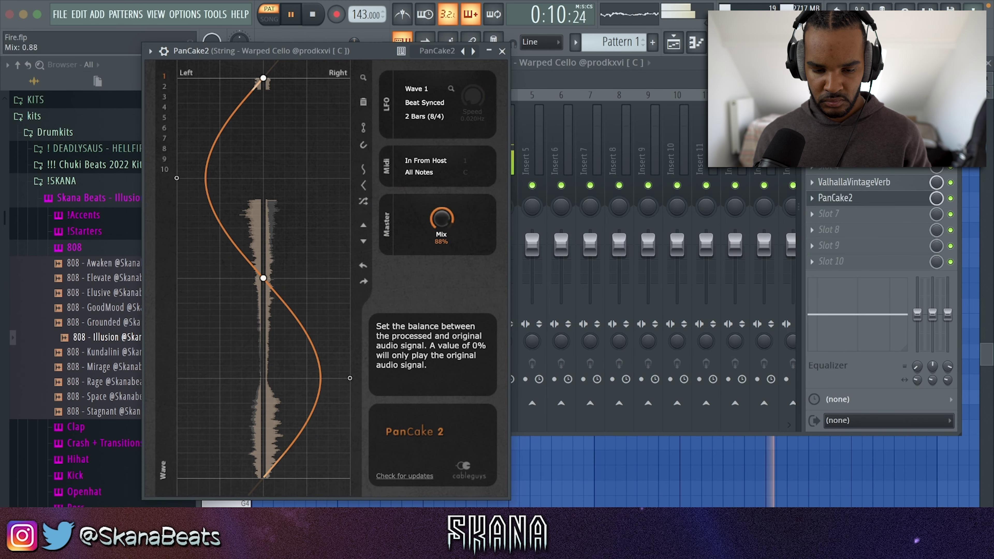
click(438, 117)
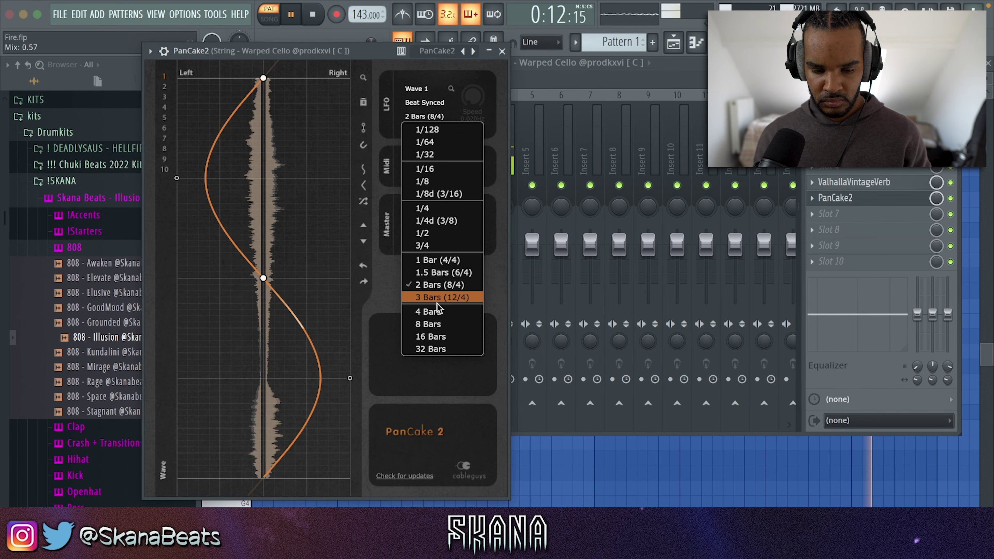
click(430, 313)
click(503, 51)
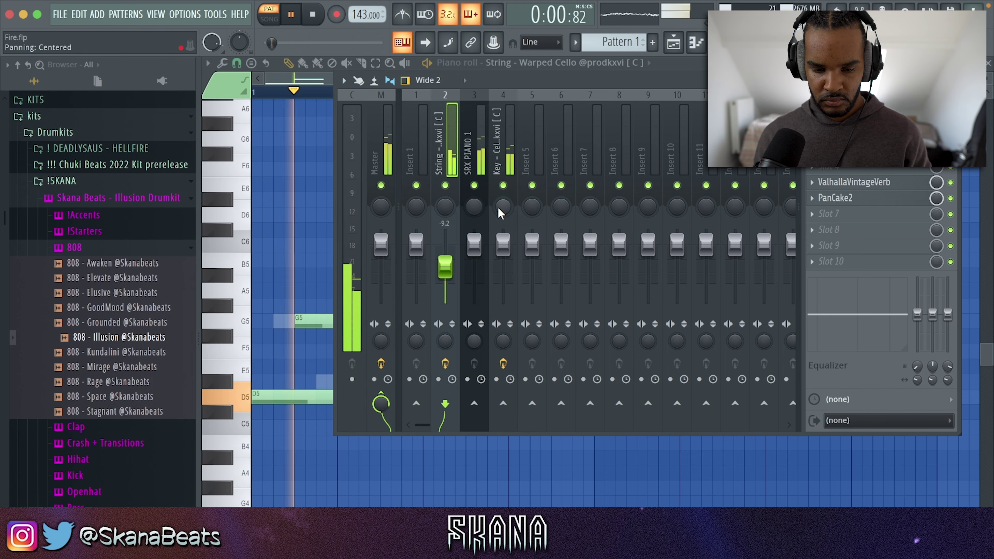
Step: Add a C5 note to the hi-hat cluster in bar 2 of the Hihat - High pattern
click(480, 210)
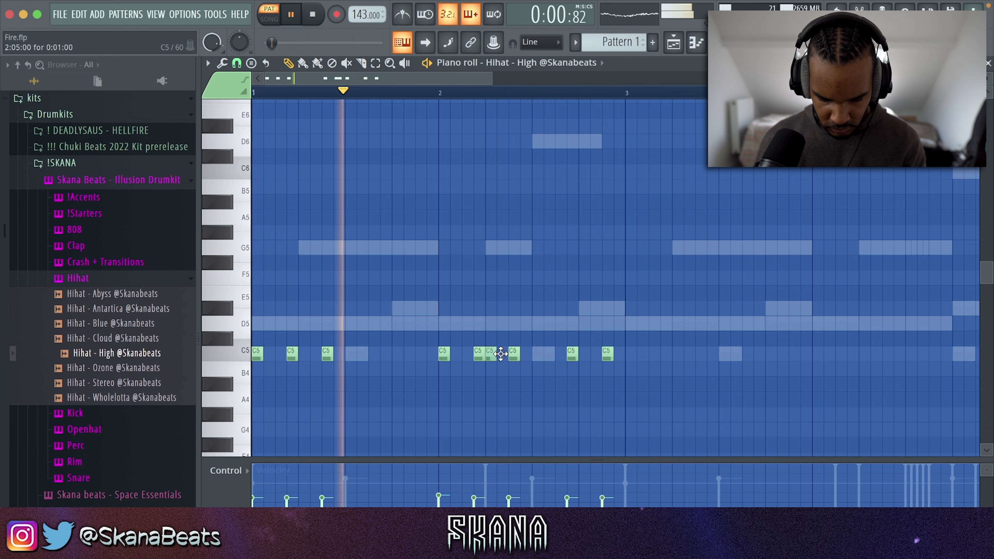
drag(501, 353, 501, 354)
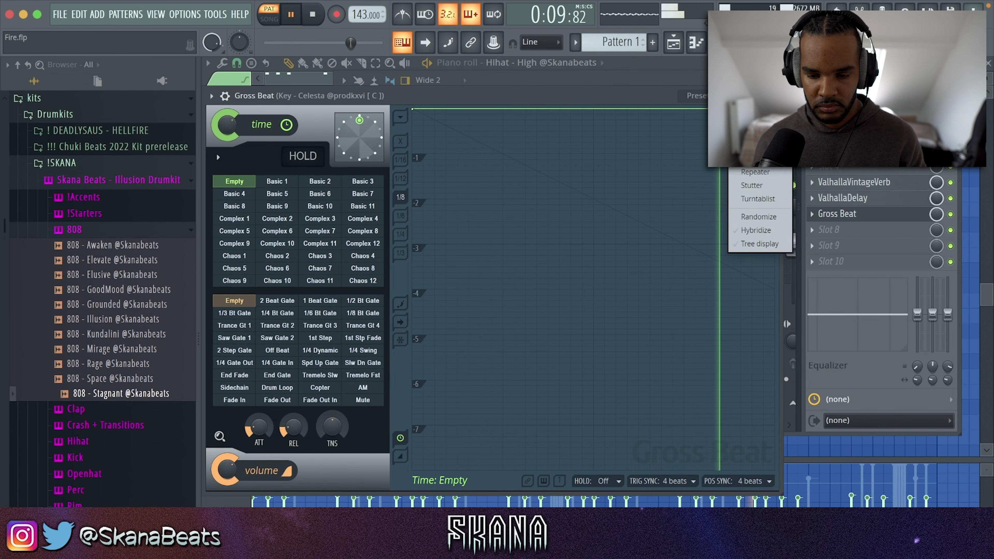
Step: Load the Momentary preset in Gross Beat on the Celesta track and activate its 1/2 Speed time slot
click(756, 159)
click(329, 268)
key(space)
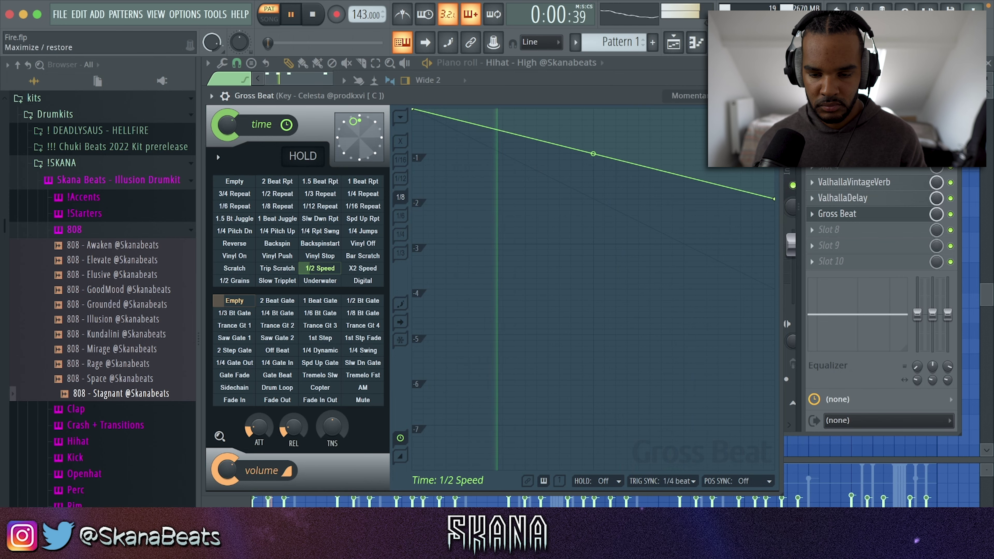
click(786, 319)
key(F9)
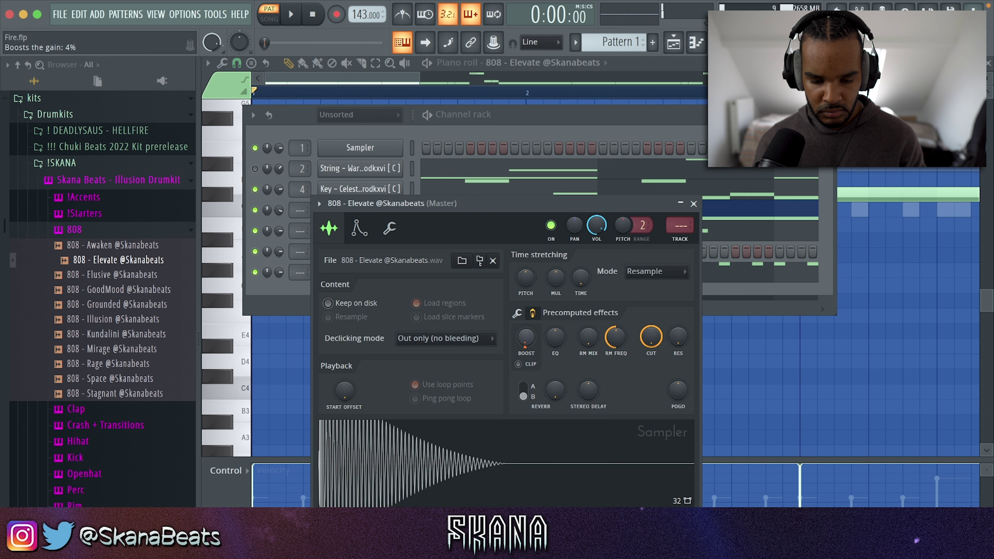
Step: Set the 808 - Elevate sampler's boost to 5% while auditioning the beat
key(space)
key(space)
drag(526, 338, 526, 336)
key(space)
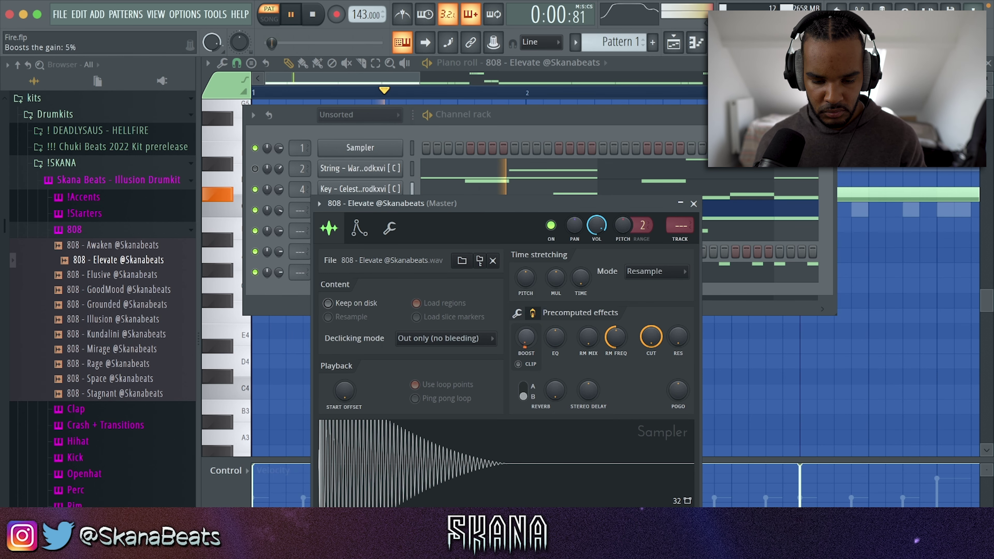
key(space)
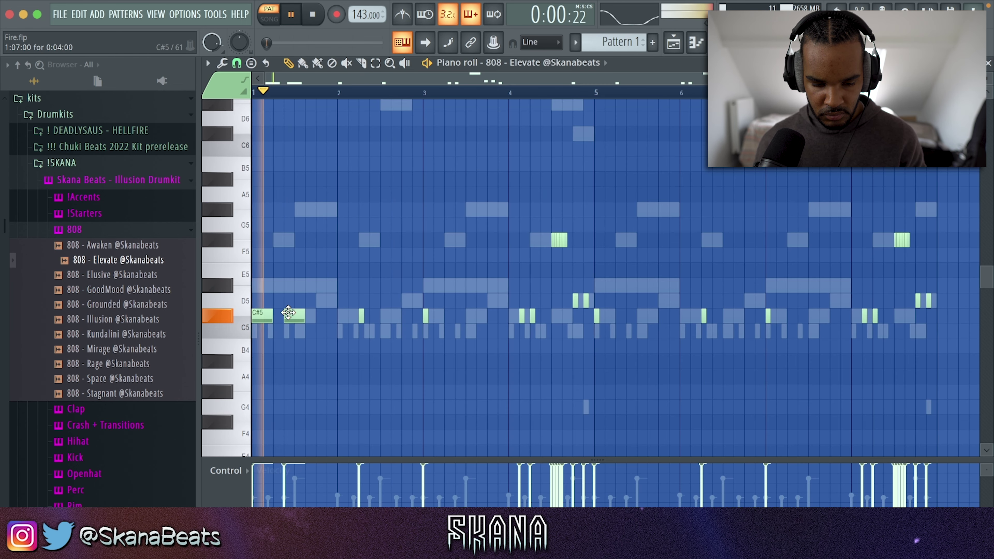
Step: Place a C#5 808 note at the end of bar 1 and remove the C#5 note early in bar 2
click(318, 316)
key(space)
right_click(361, 316)
click(360, 316)
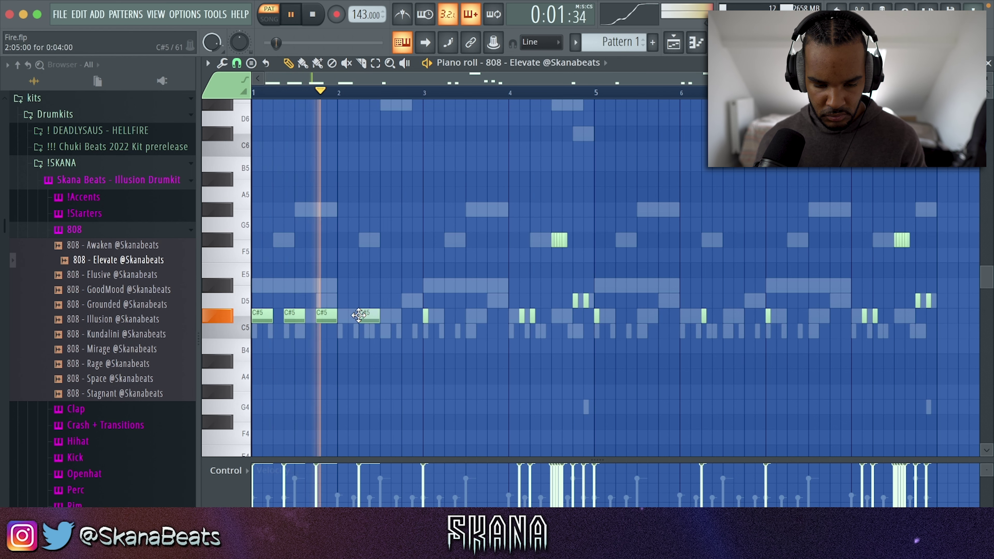
right_click(370, 317)
key(space)
Step: Place an 808 note late in bar 2, raise it to G#5, and enter a longer C#5 at the start of bar 3
click(392, 318)
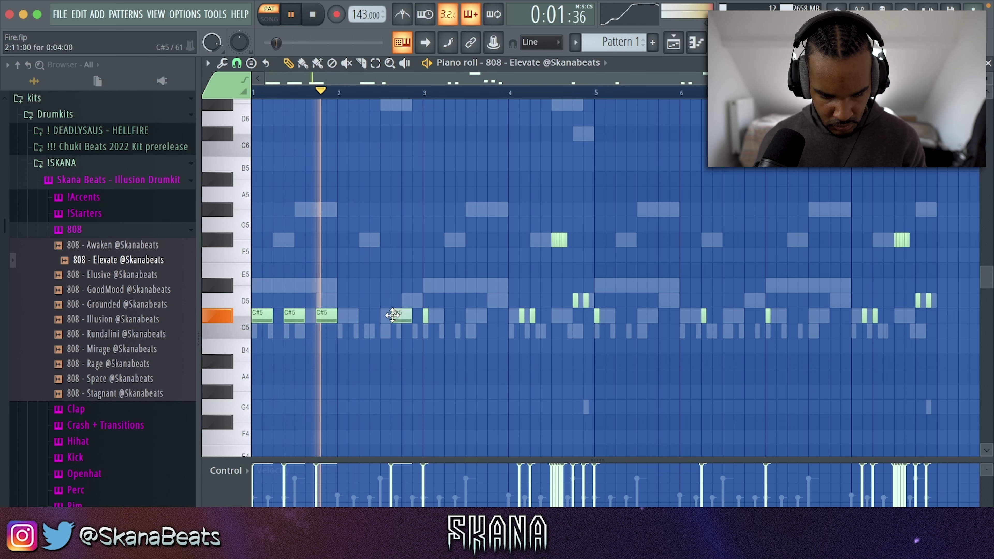
click(429, 317)
key(space)
key(space)
super+click(399, 315)
key(super+Up)
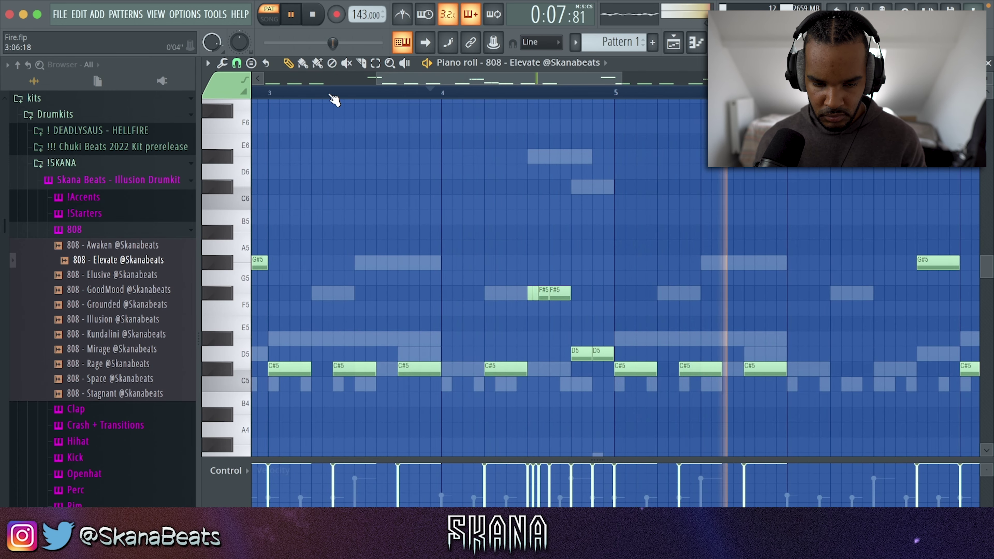
Step: Audition the 808 line from earlier bars and lower the C#6 note late in bar 8 to D5
click(339, 94)
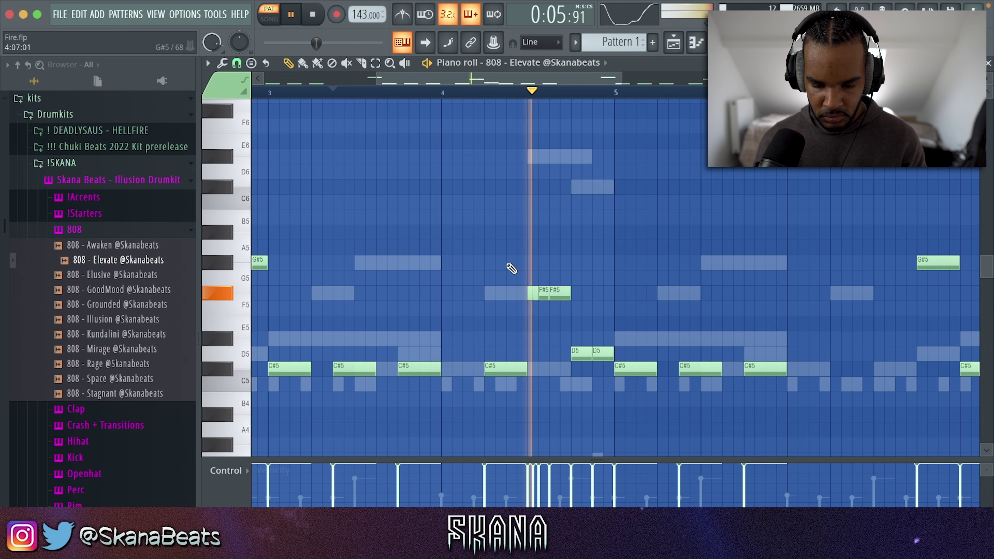
scroll(531, 370, down, 3)
click(339, 93)
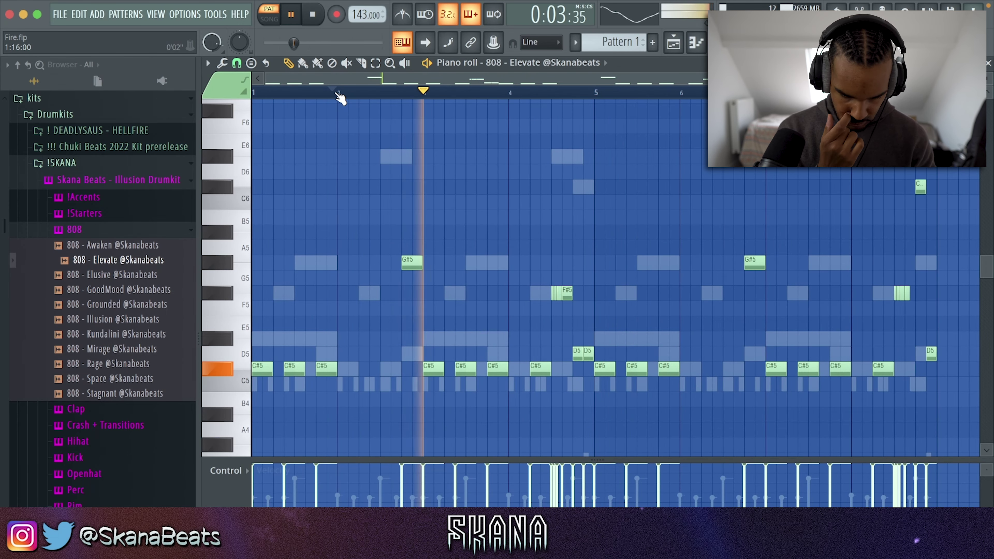
scroll(629, 260, up, 1)
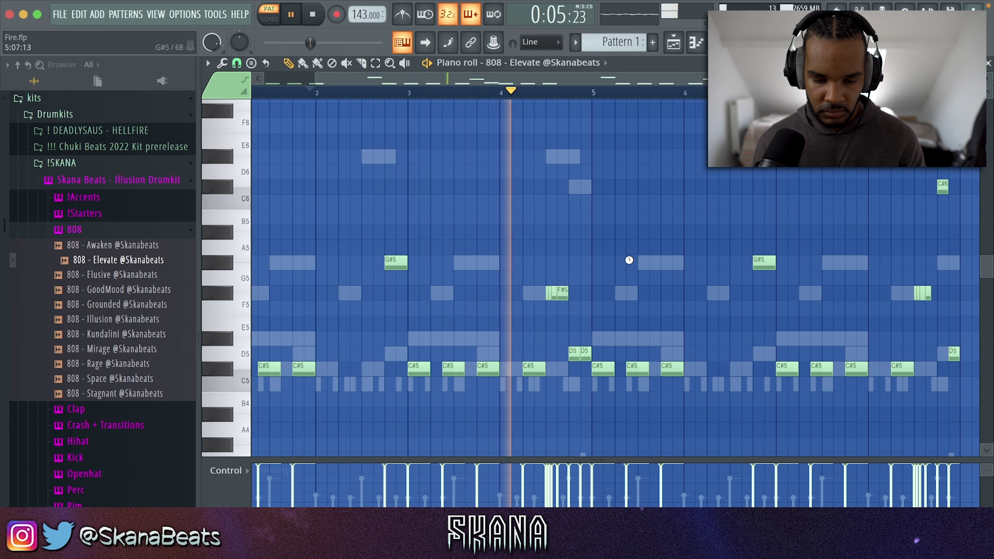
scroll(629, 260, up, 1)
scroll(628, 266, down, 2)
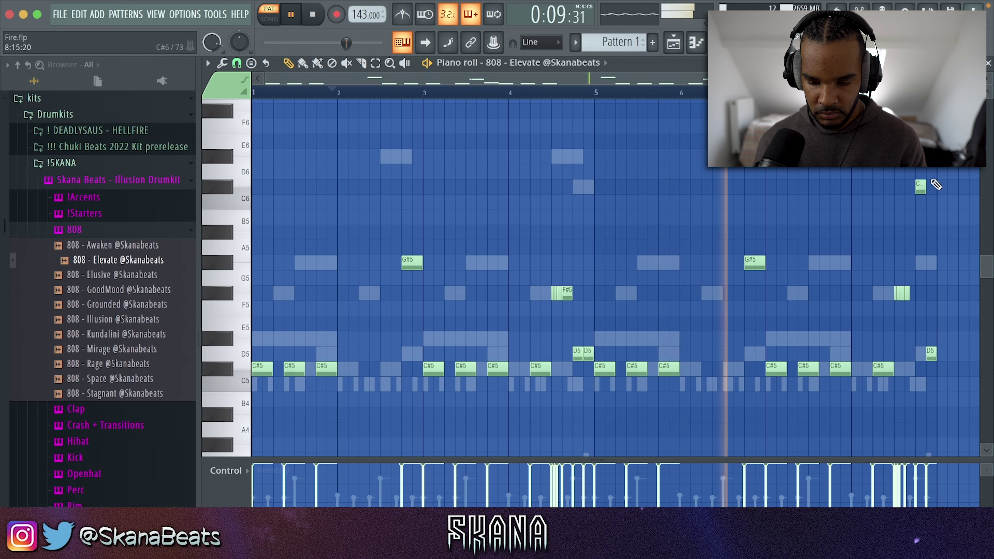
ctrl+click(920, 186)
key(ctrl+Down)
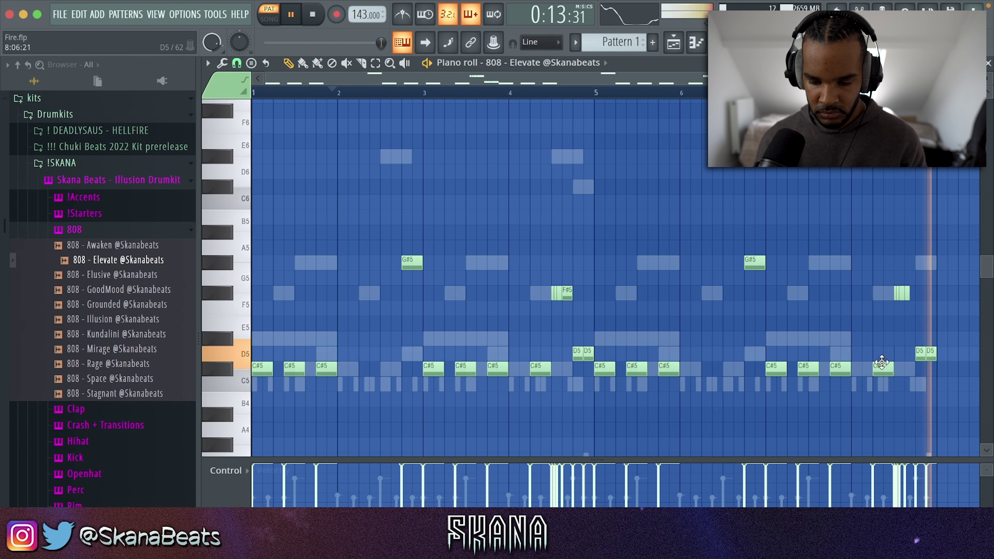
Step: Adjust the C#5 808 note in bar 8 and chop the C#5 note late in bar 6 into finer slices
drag(880, 368, 885, 369)
scroll(884, 368, up, 2)
key(ctrl+u)
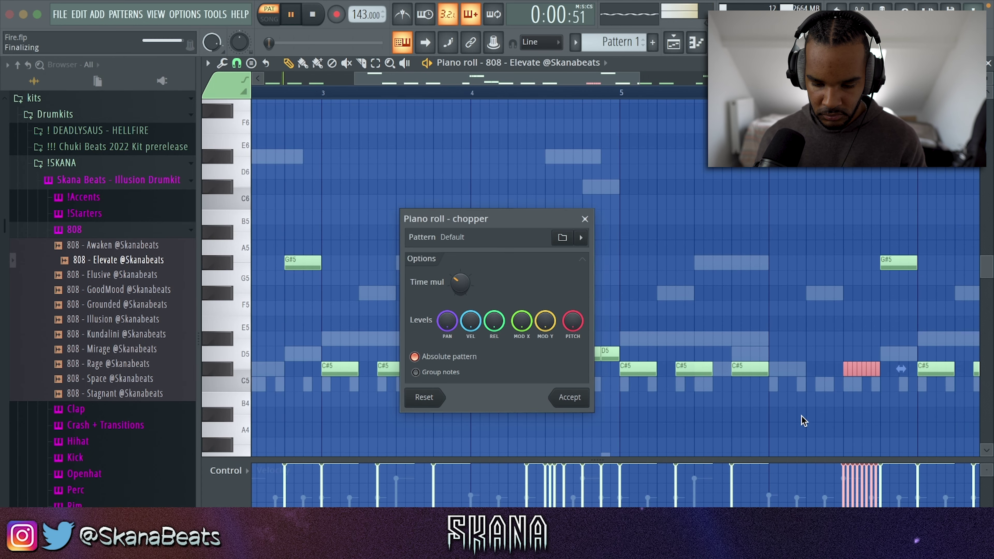
drag(465, 279, 465, 260)
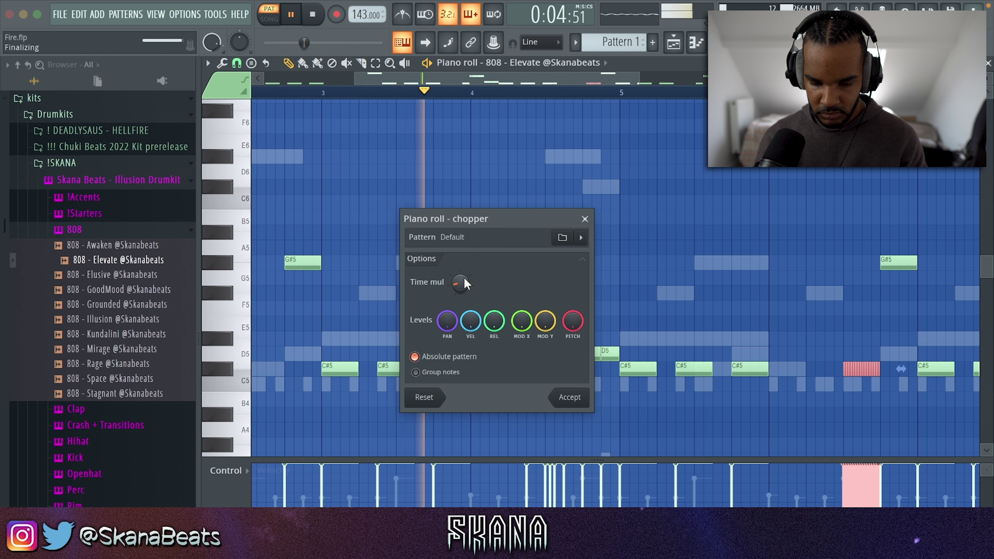
key(Return)
Step: Draw a rising velocity ramp across the chopped 808 notes in bar 6 and raise them to G#5
drag(821, 459, 821, 373)
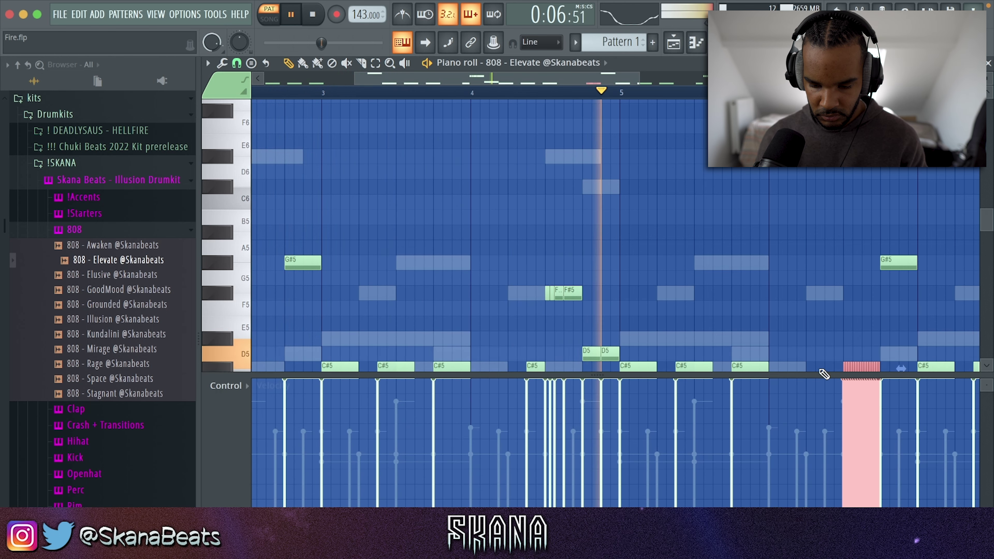
drag(879, 402, 850, 507)
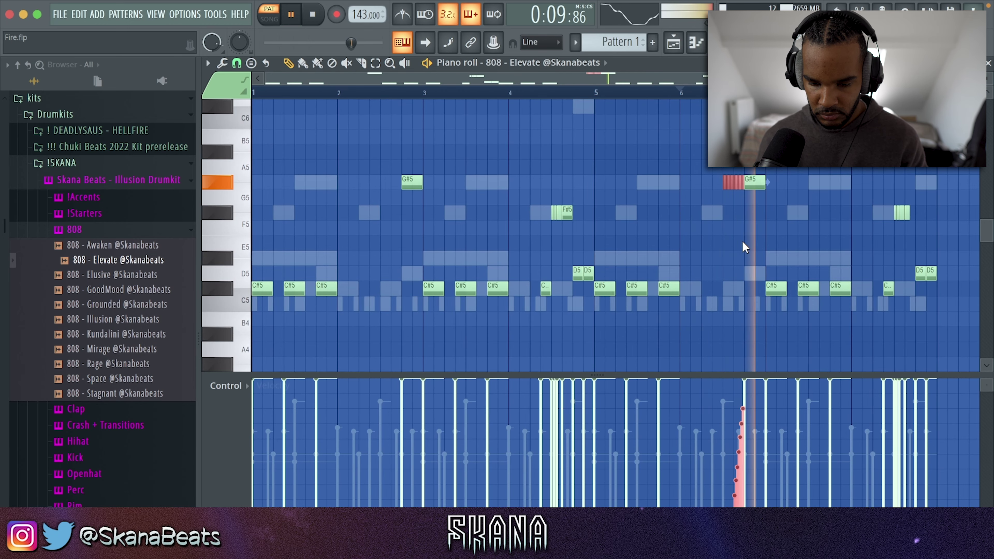
super+click(743, 241)
scroll(743, 241, down, 5)
scroll(742, 241, up, 5)
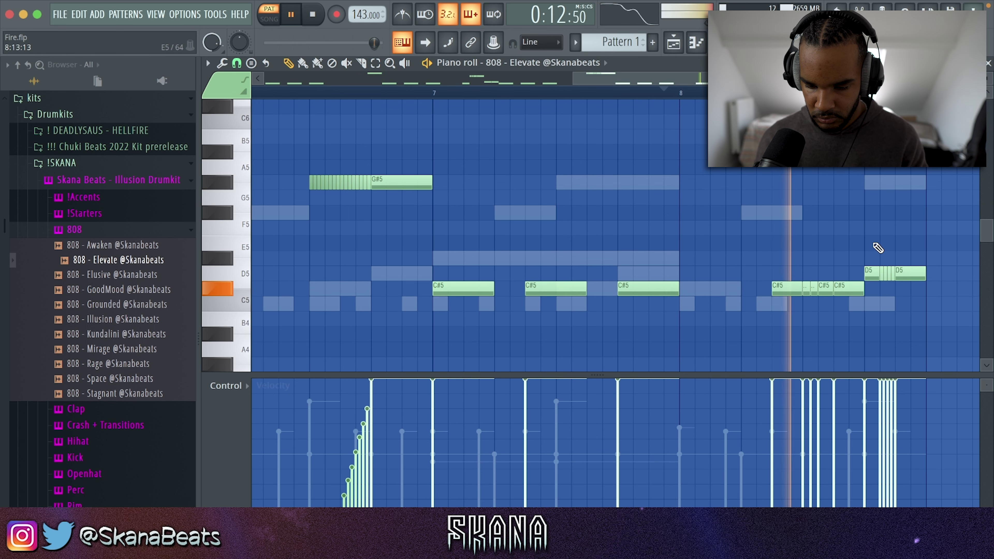
Step: Move the last 808 note in bar 8 up to G#5 and raise the chopped D5 notes before it an octave
drag(926, 269, 918, 176)
drag(910, 251, 875, 266)
key(ctrl+Up)
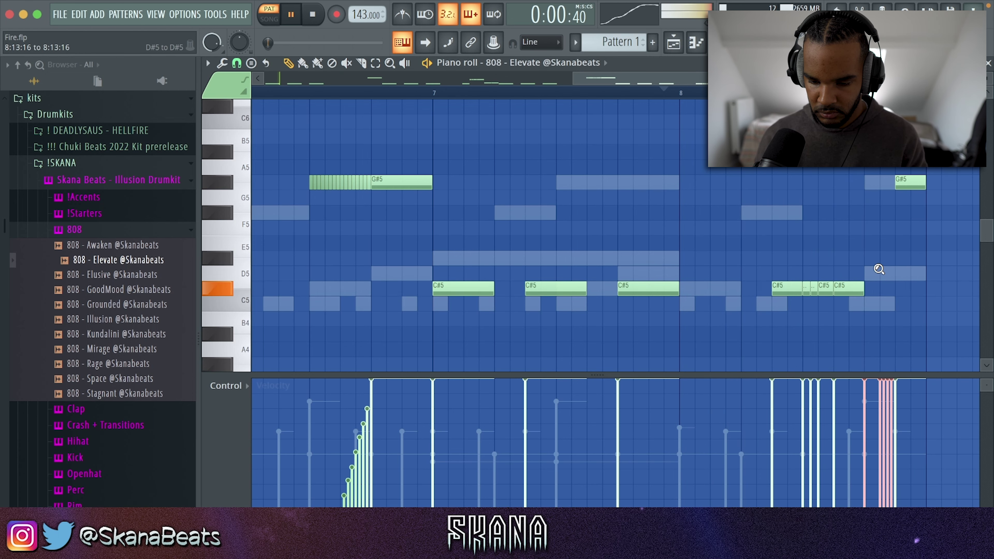
ctrl+right_click(880, 270)
drag(787, 367, 805, 504)
right_click(790, 364)
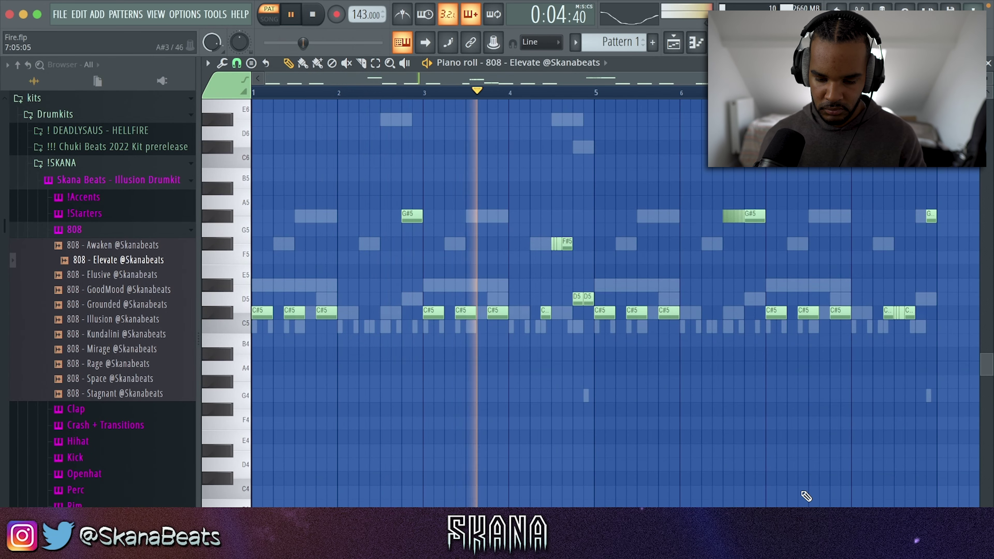
Step: Check the channel rack and save the project
key(F6)
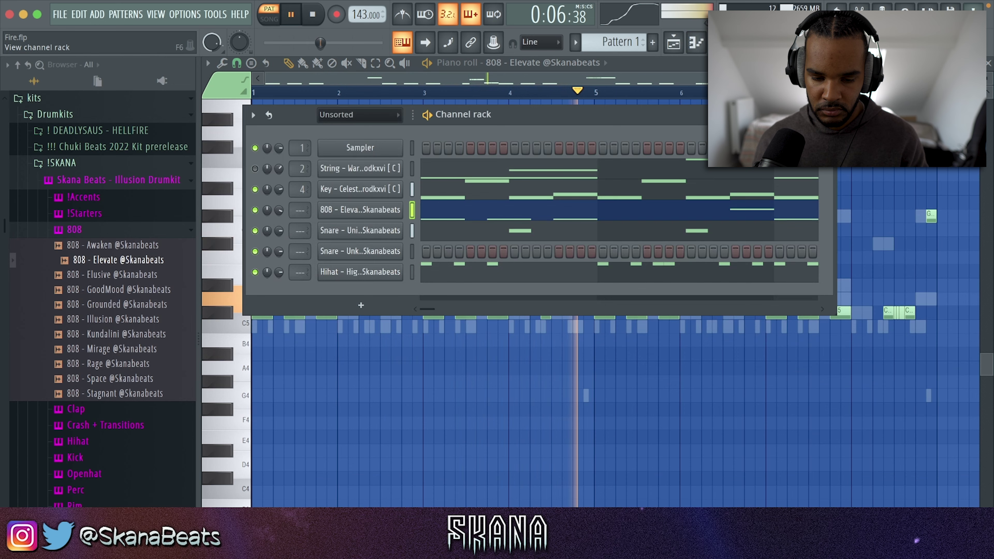
key(F6)
key(ctrl+s)
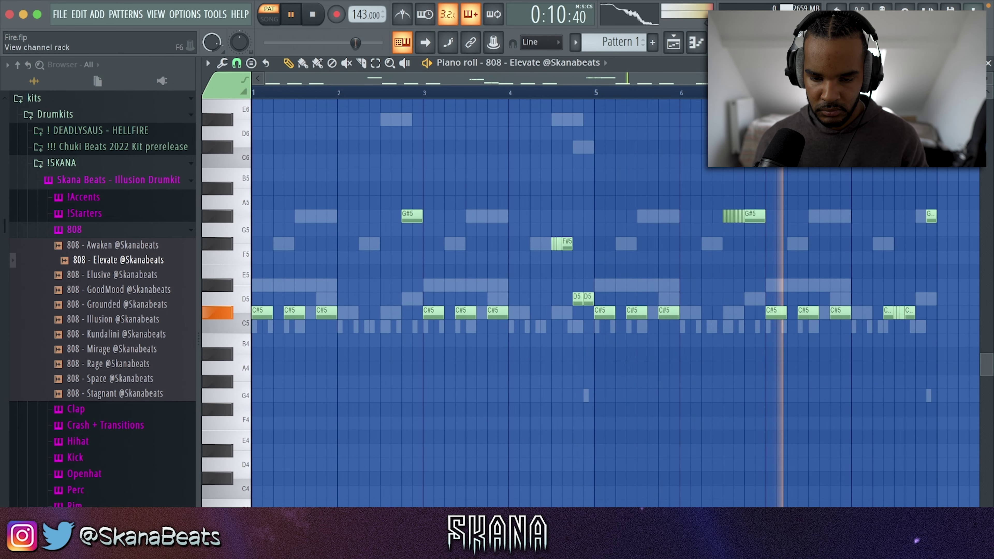
Step: Replace the 808 channel's sample with 808 - Mirage and set its channel volume to 100%
key(F6)
click(121, 349)
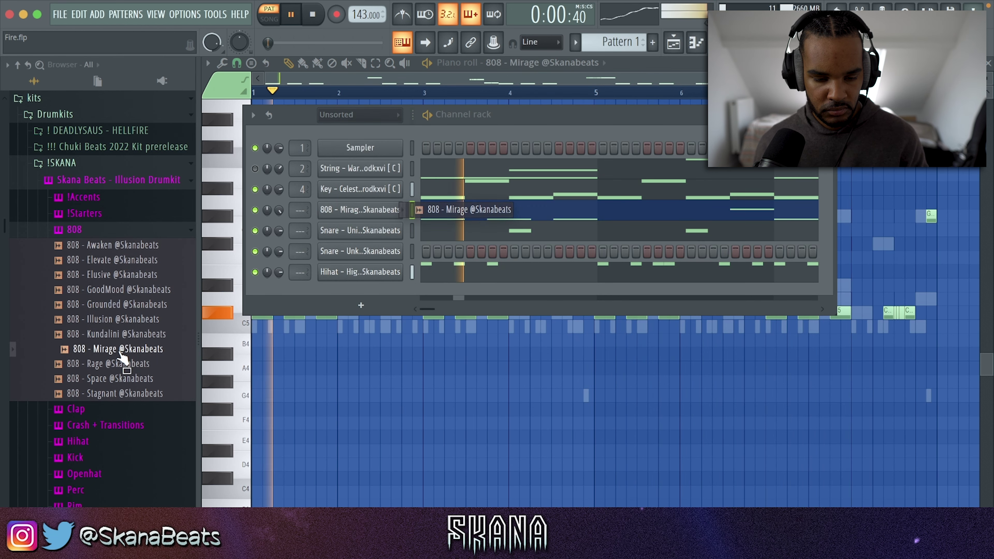
drag(279, 209, 279, 196)
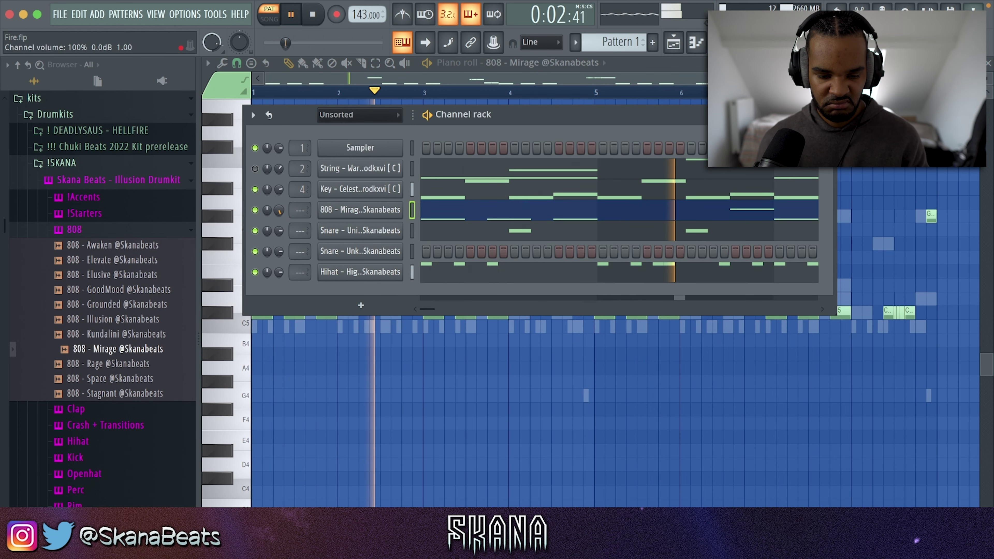
Step: Add the Kick - Illusion sample from the Illusion Drumkit's Kick folder to the channel rack
click(177, 230)
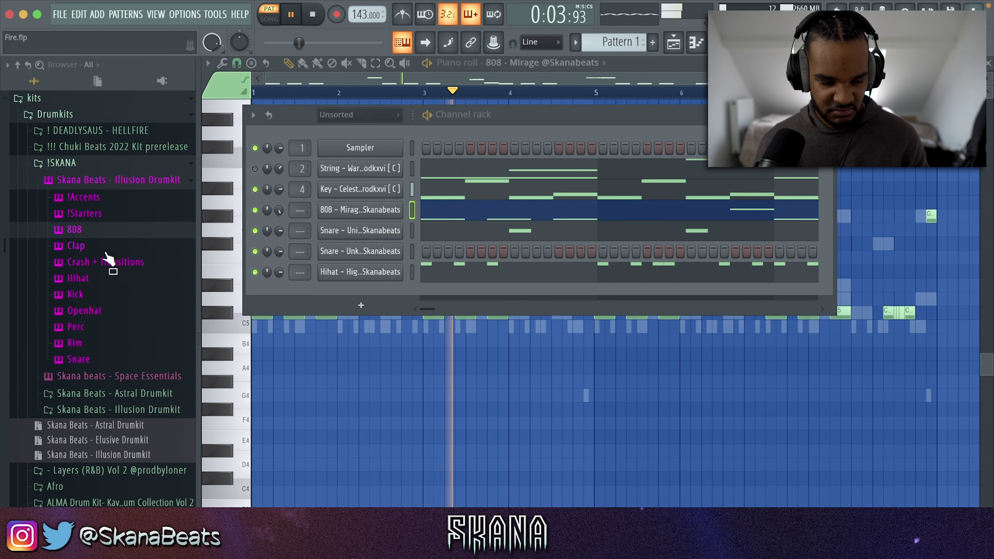
click(75, 298)
drag(130, 354, 336, 220)
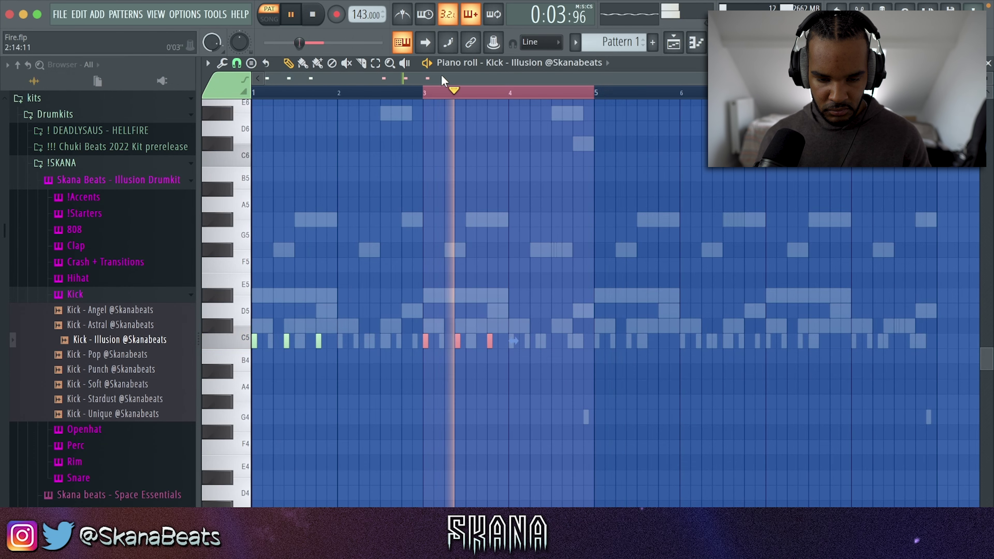
Step: Select bars 1 to 4 of the kick pattern and duplicate them into the following four bars
drag(426, 93, 254, 94)
drag(588, 94, 151, 156)
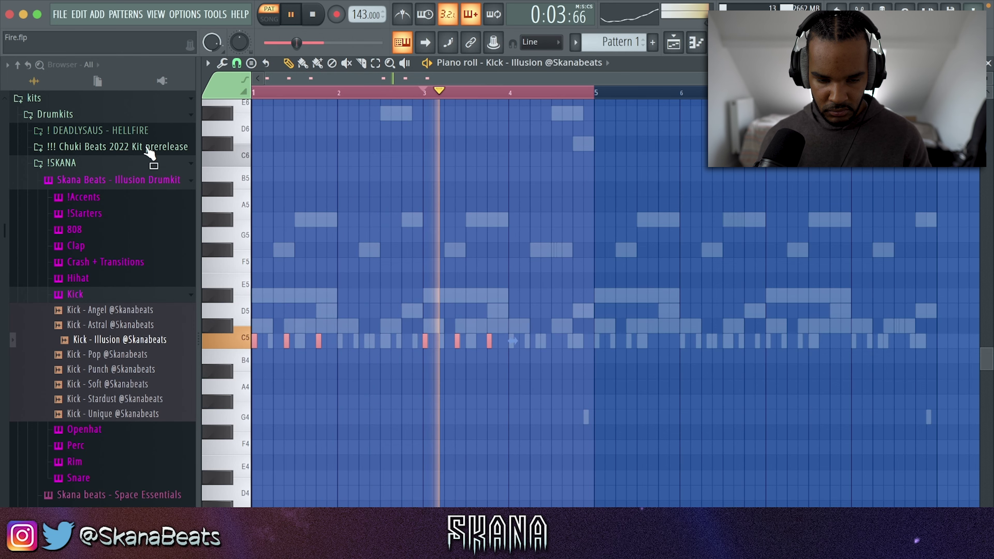
key(ctrl+b)
key(ctrl+d)
Step: Delete the D5 Warped Cello note in bar 3 during playback
key(space)
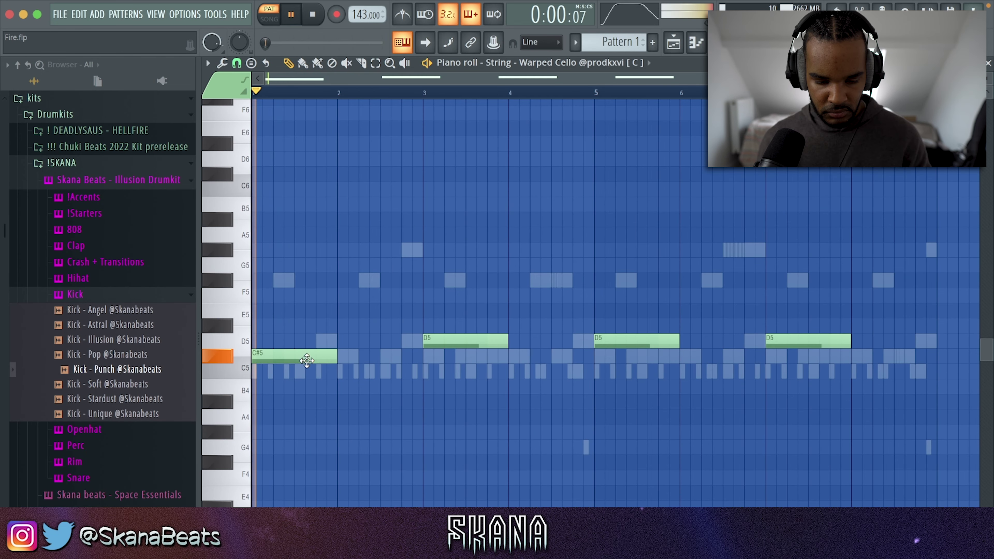
right_click(452, 342)
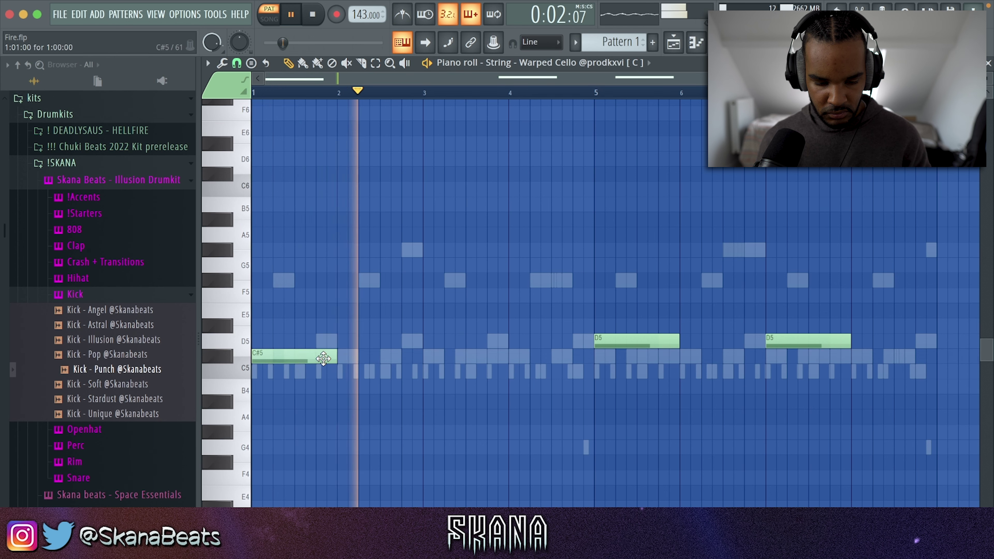
Step: Add Warped Cello notes F#5 halfway through bar 3 and D5 at bar 4, and remove the D5 notes in bars 5 and 7
click(473, 281)
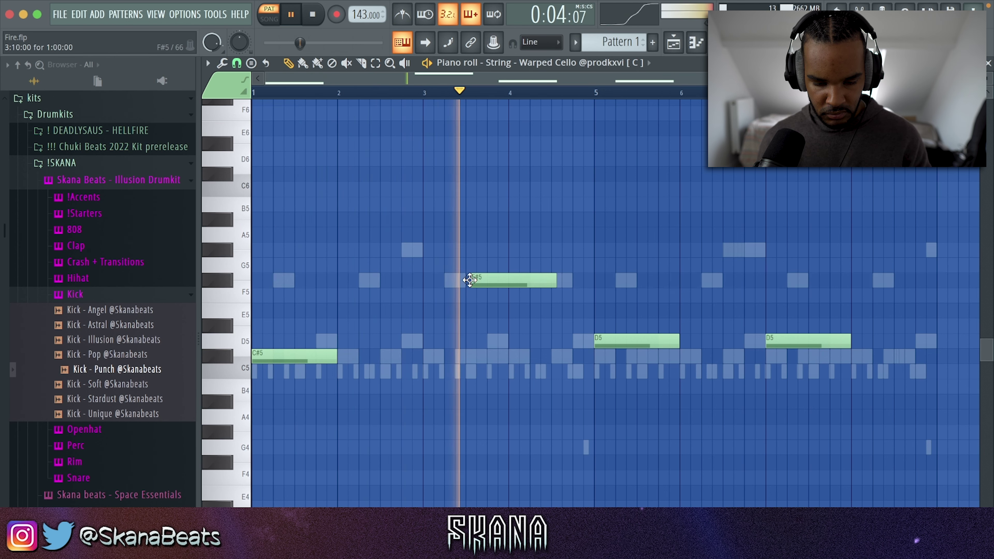
key(space)
click(523, 341)
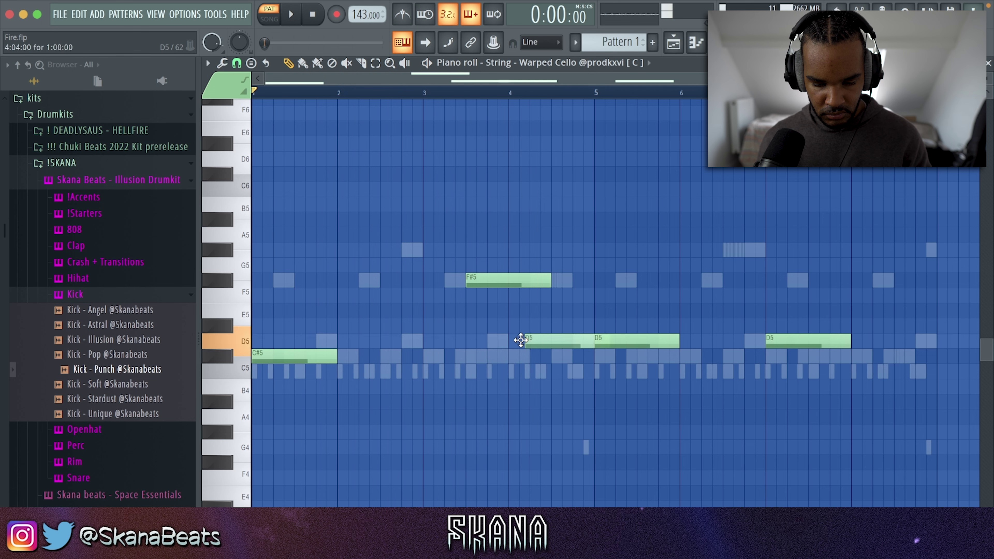
right_click(613, 344)
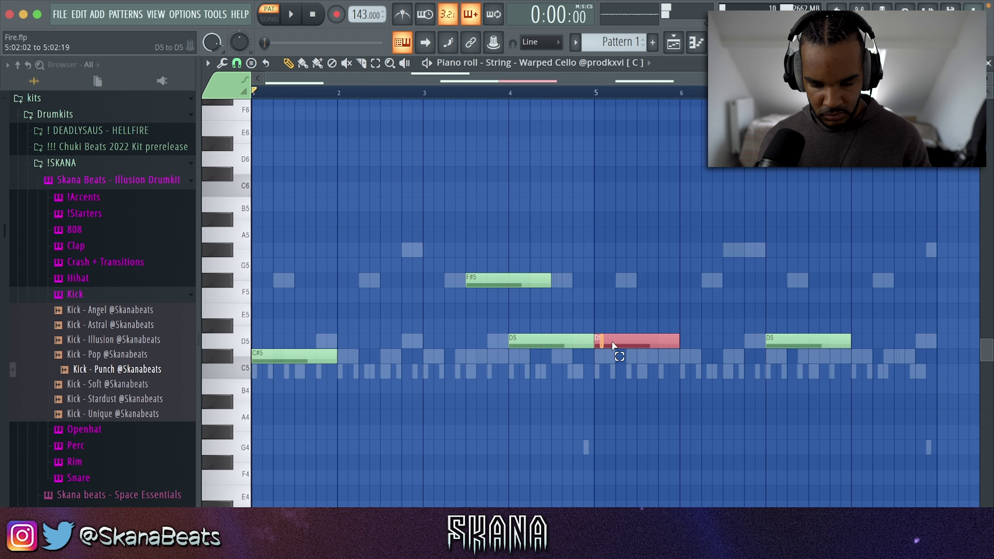
right_click(777, 342)
Step: Duplicate the Warped Cello melody from bars 1 to 4 into bars 5 to 8
key(space)
key(super+b)
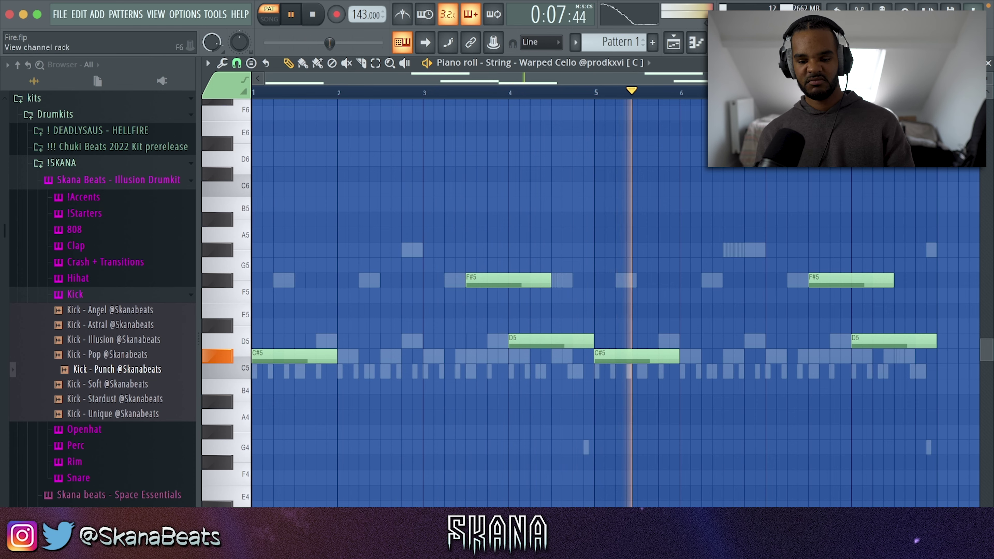
key(F6)
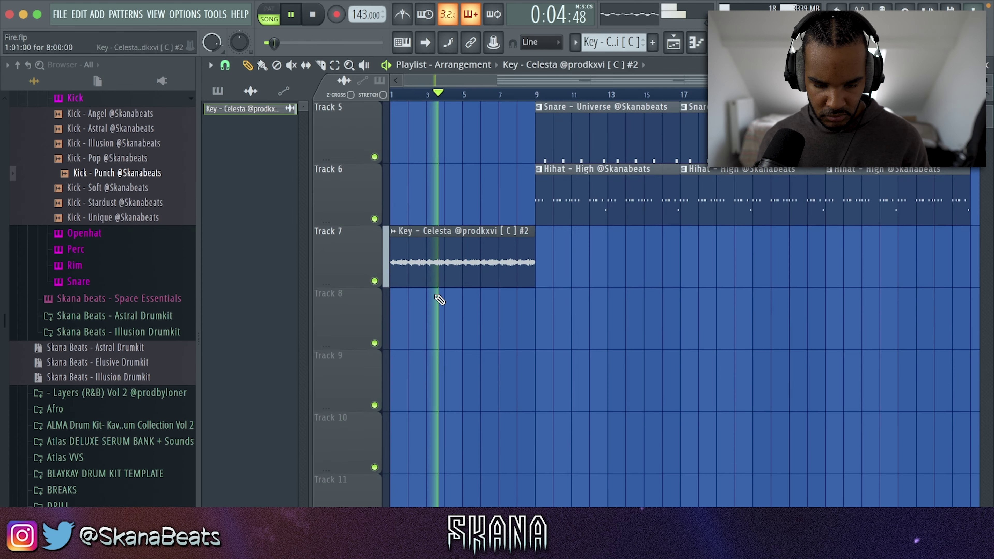
Step: Place a copy of the Celesta audio clip at bar 1 of Track 8 and make it unique
click(398, 297)
click(394, 295)
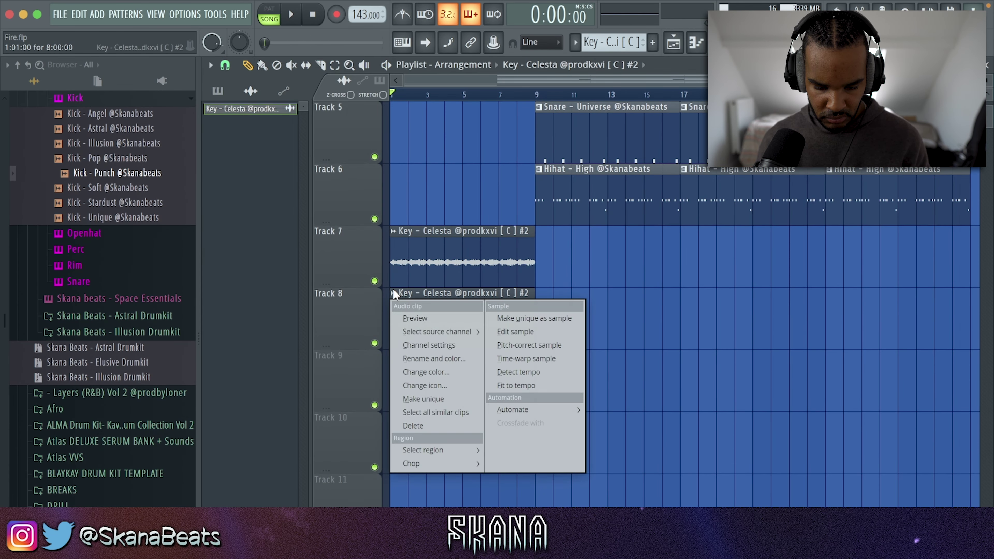
click(424, 398)
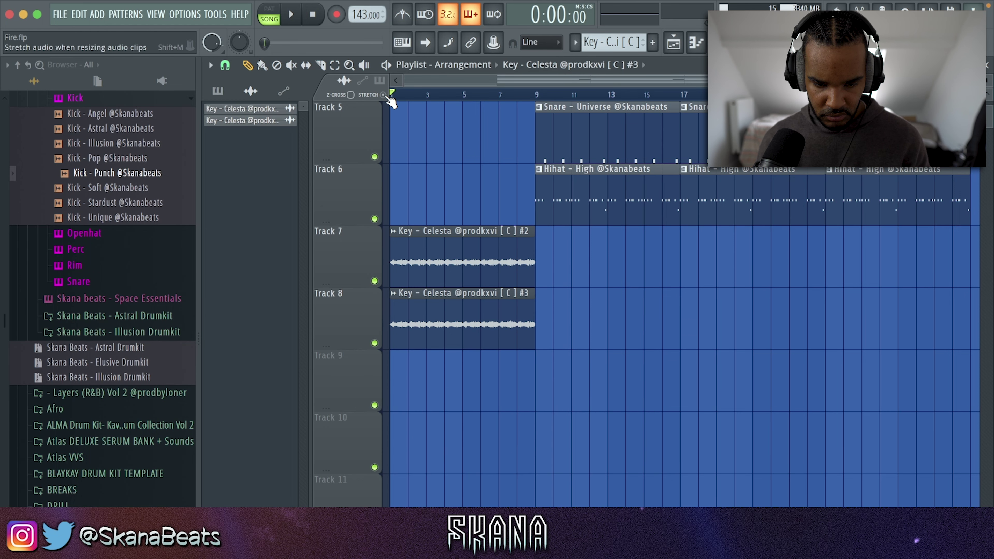
Step: Time-stretch the Track 8 Celesta clip down to two bars and set its stretching mode to Stretch
drag(535, 315, 464, 315)
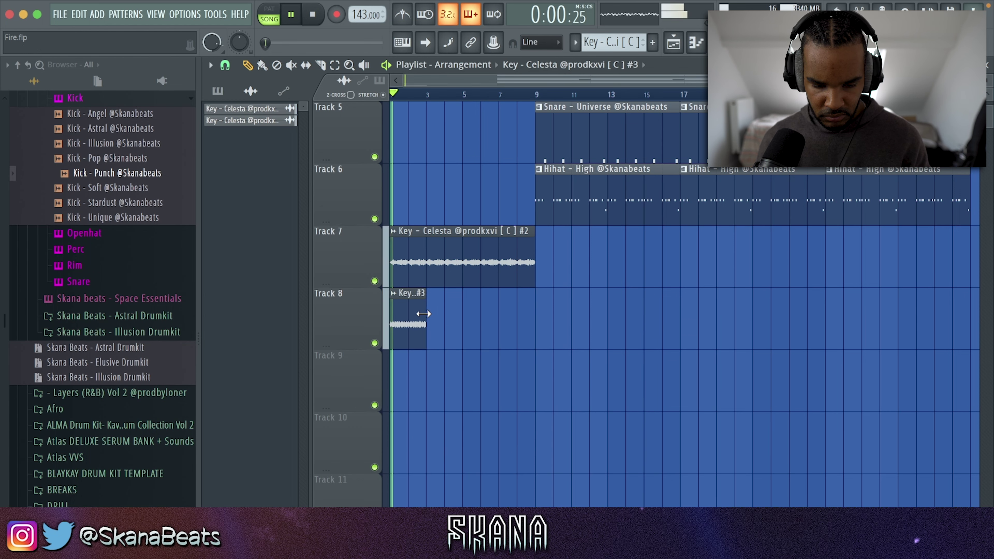
key(space)
double_click(402, 308)
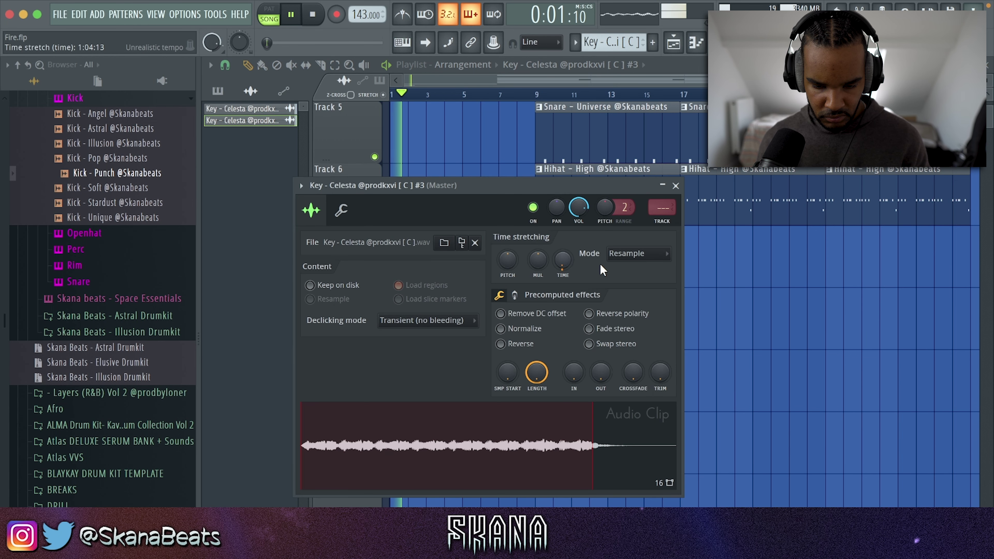
click(642, 254)
click(623, 294)
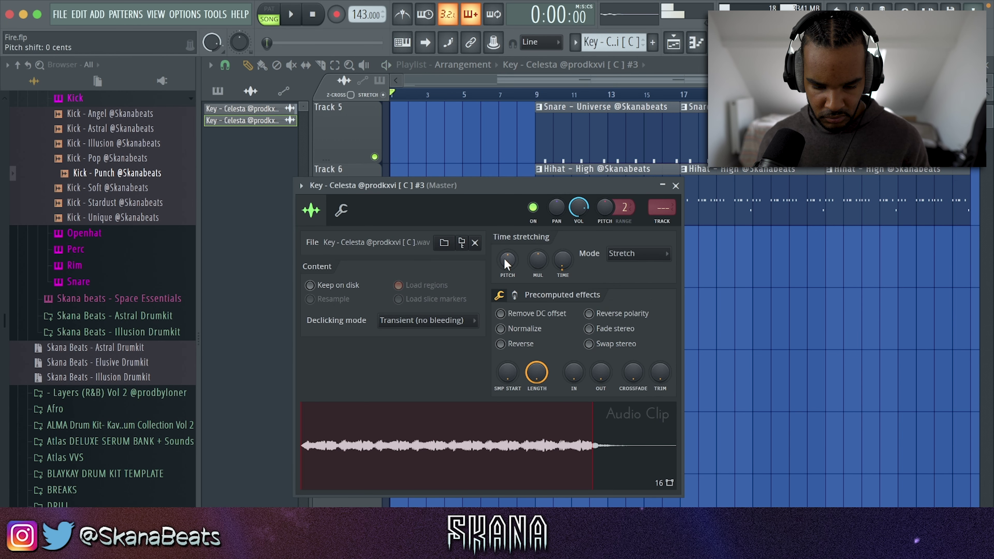
key(space)
Step: Duplicate the shortened Celesta clip and apply Gross Beat's 1/2 Speed time preset on its mixer track
click(781, 366)
drag(694, 340, 463, 338)
ctrl+click(415, 324)
drag(376, 321, 360, 319)
key(super+b)
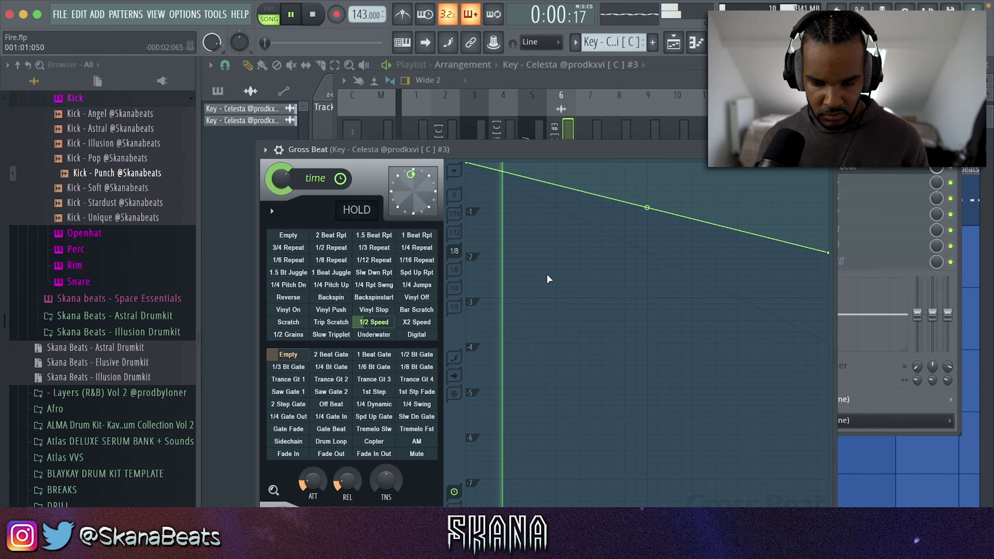
click(816, 150)
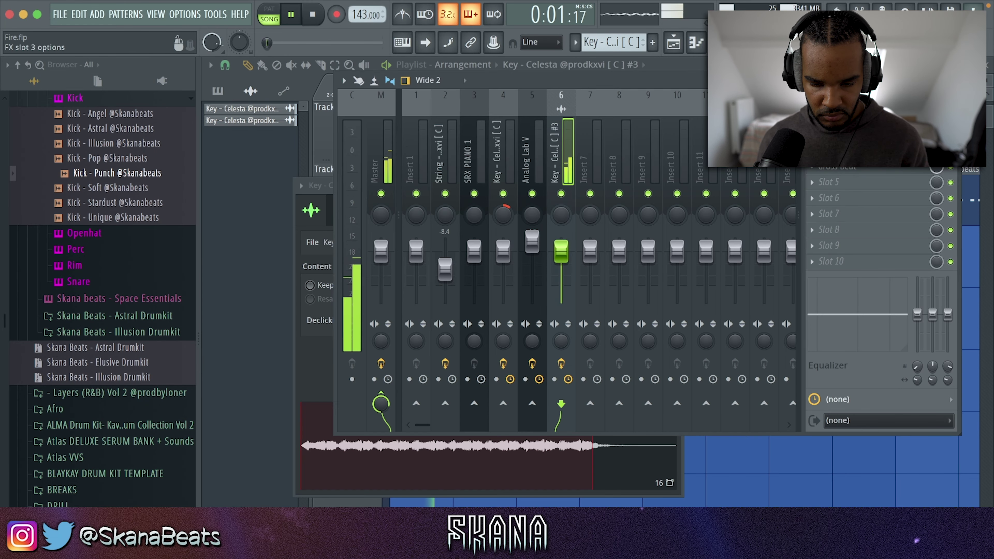
Step: Load another effect into slot 6 of the shortened Celesta clip's mixer track
click(838, 197)
click(758, 230)
click(472, 250)
click(469, 265)
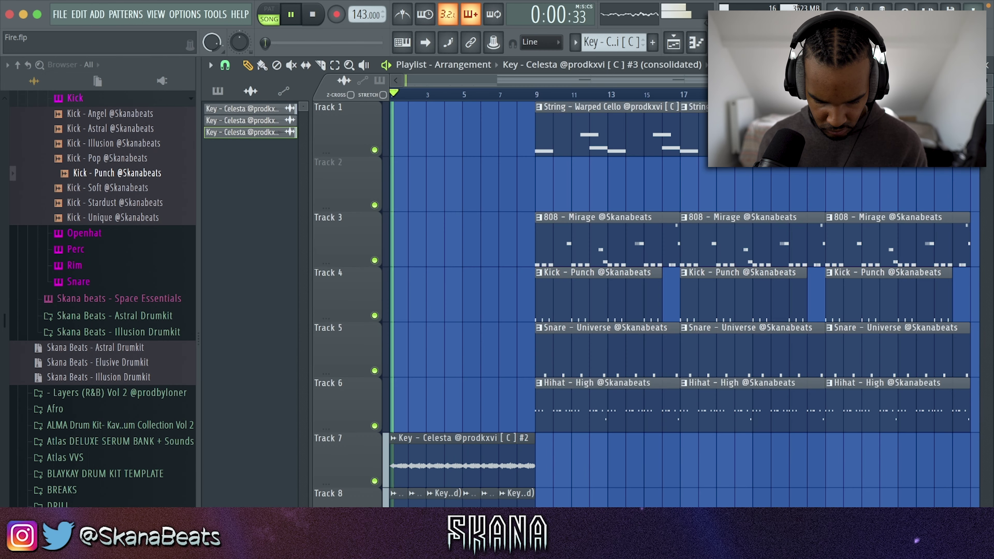
Step: Route the consolidated Celesta clip to mixer track 7 and add ValhallaVintageVerb in slot 7
double_click(517, 509)
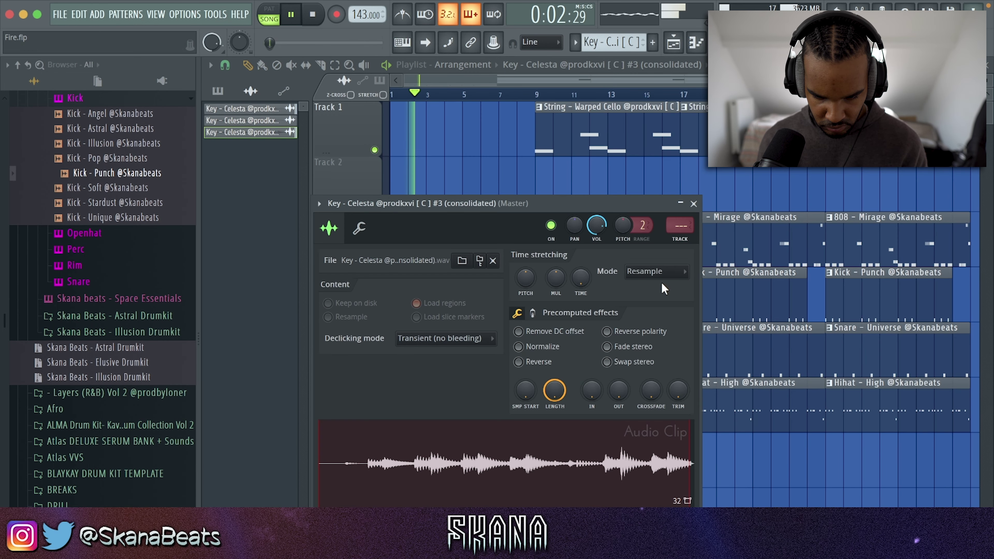
click(681, 239)
click(831, 208)
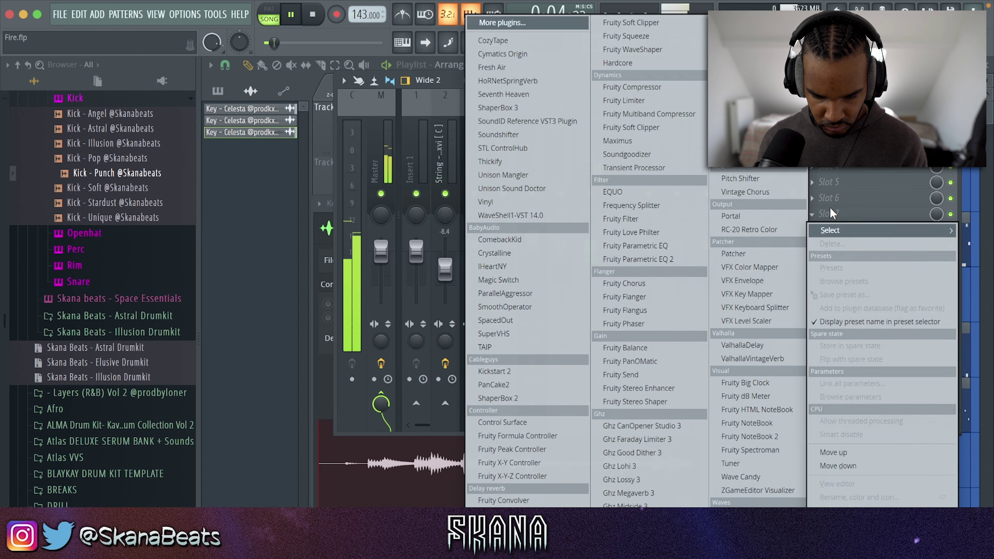
click(755, 360)
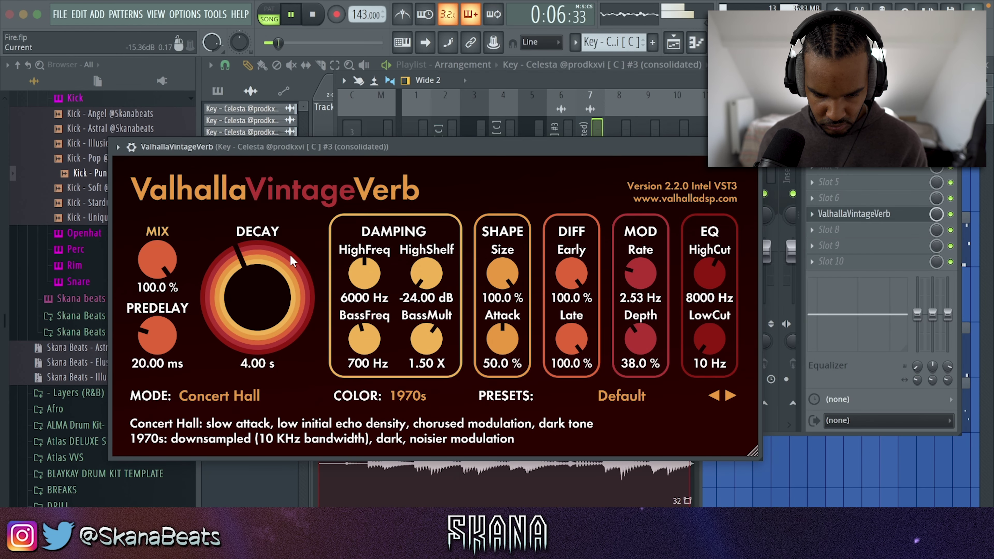
Step: Set the reverb's mix to 26.6%, decay to 0.79 s and low cut to 430 Hz
drag(157, 259, 157, 297)
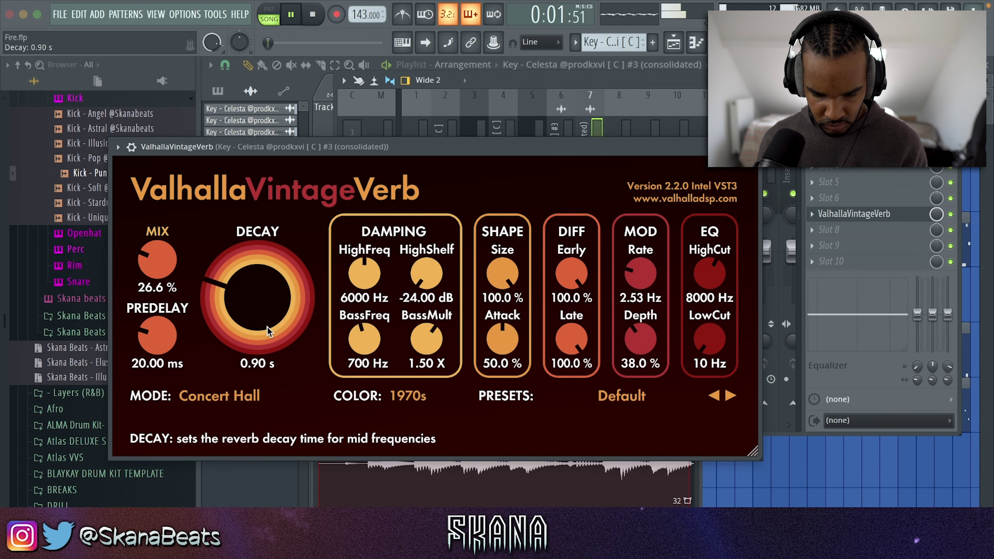
drag(267, 331, 268, 343)
drag(710, 340, 718, 294)
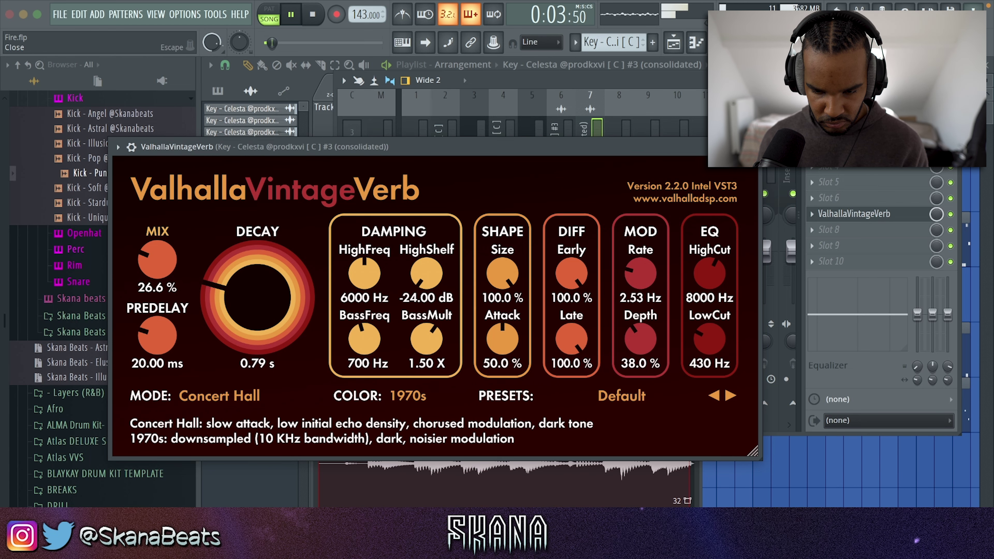
click(753, 147)
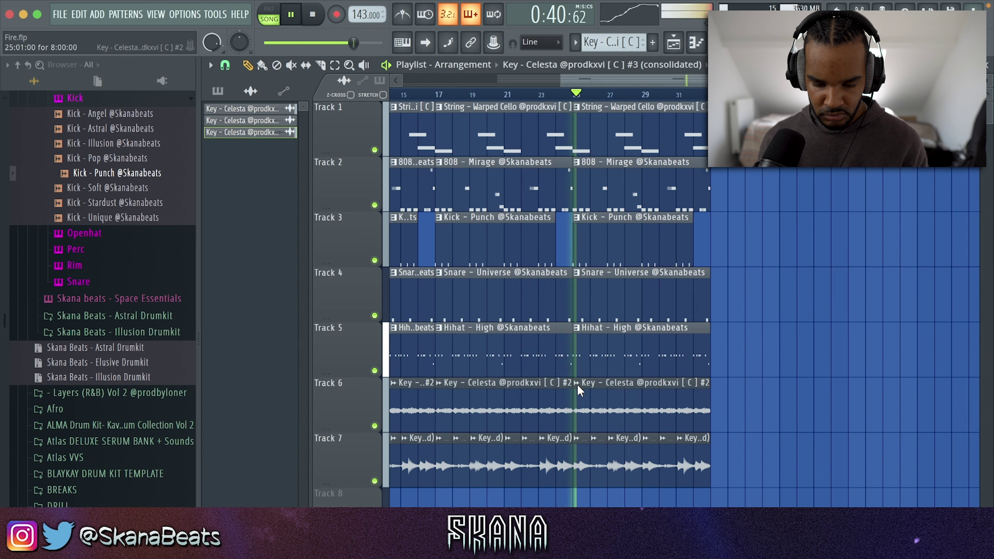
Step: Make the Track 6 Celesta clip at bar 25 unique and route it to mixer track 8
click(577, 384)
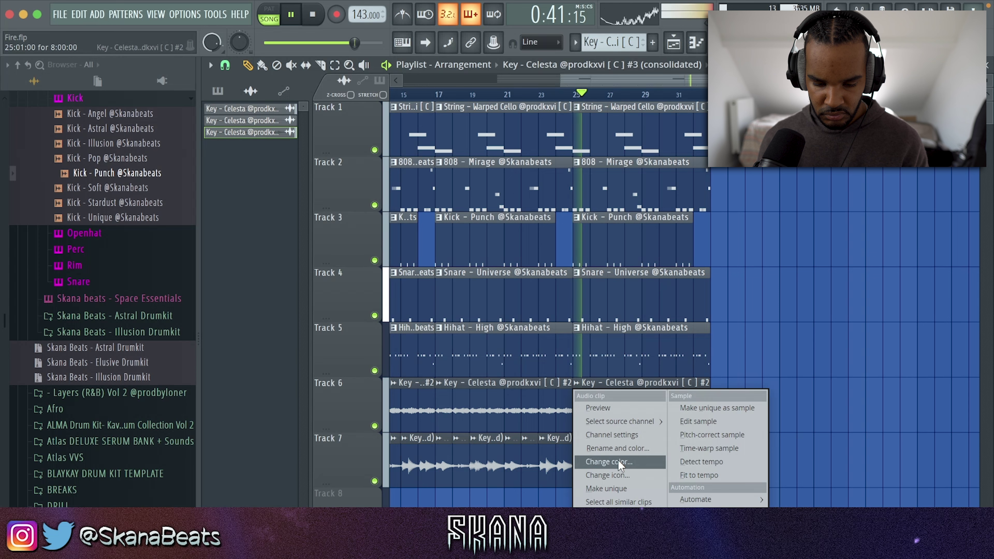
click(611, 486)
key(super+l)
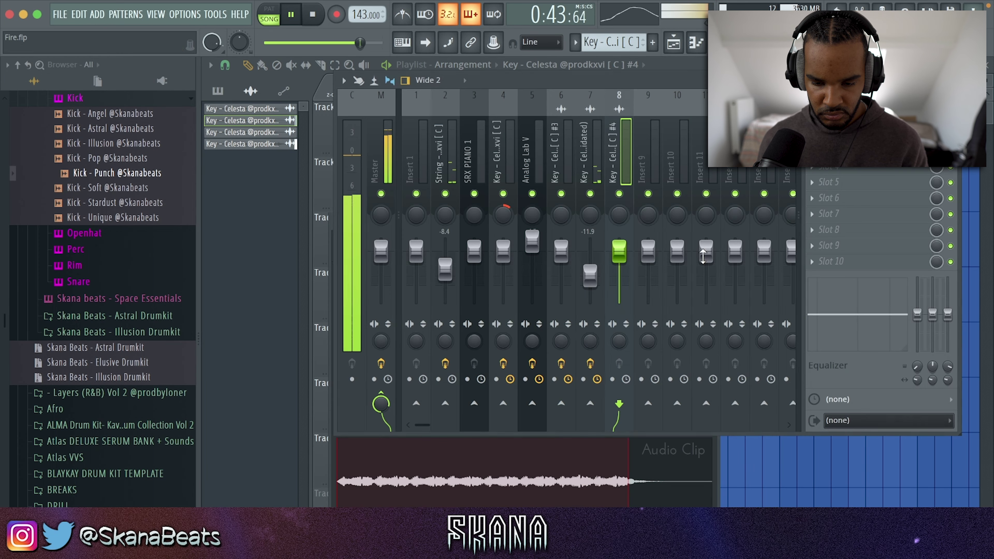
Step: Add Kickstart 2 to the new Celesta clip's mixer track and select the Reverse Chain shape
click(824, 198)
click(505, 377)
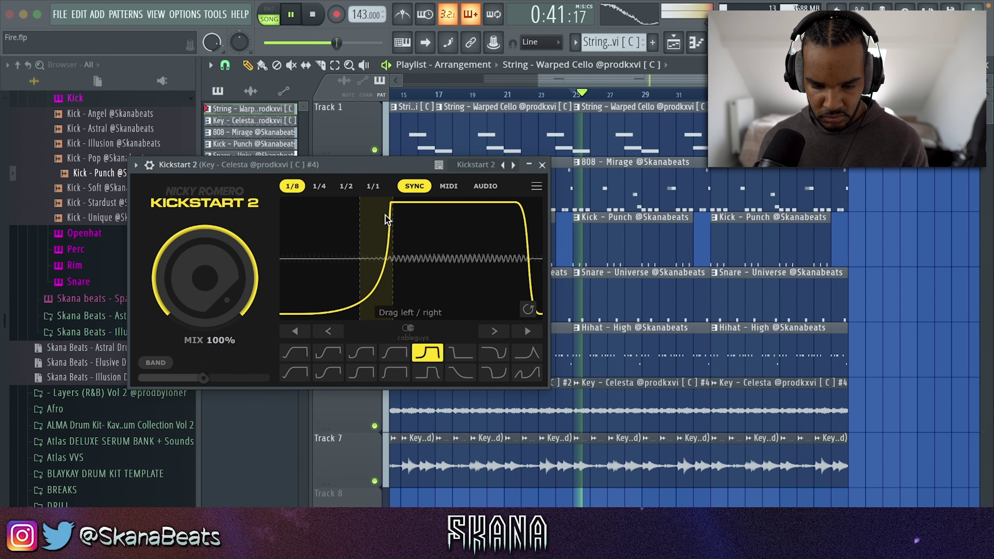
mouse_move(387, 219)
mouse_down()
mouse_move(428, 217)
mouse_move(309, 215)
mouse_up()
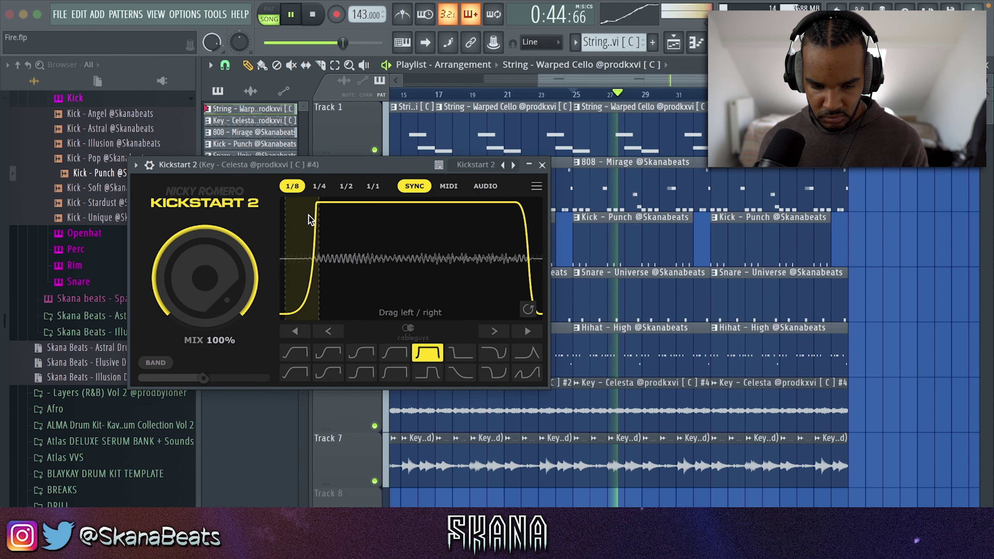
click(459, 352)
click(497, 360)
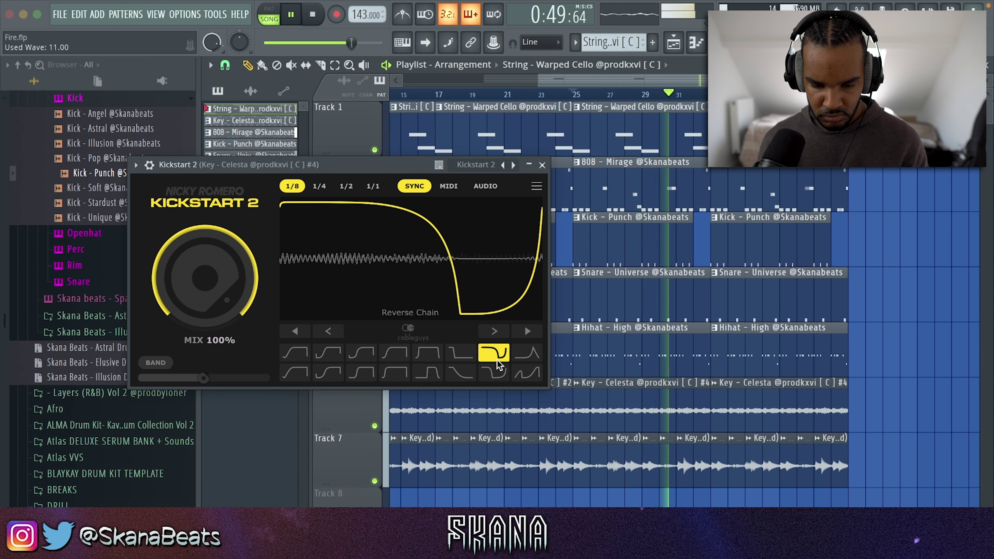
click(542, 165)
key(F9)
key(F9)
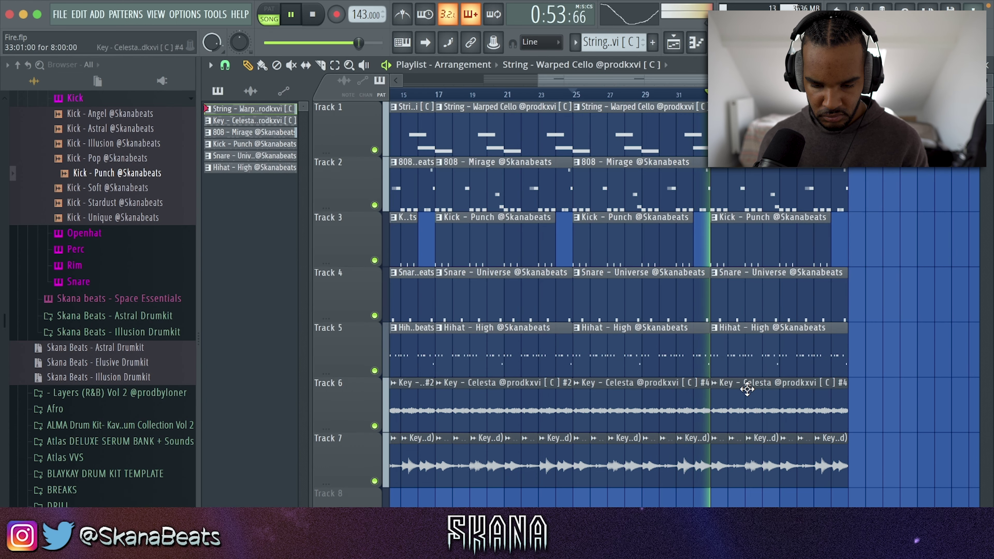
Step: Trim the bar 17 snare and hi-hat clips to end about two-thirds through bar 24, and delete the Warped Cello clip at bar 25
super+right_click(708, 386)
key(super+s)
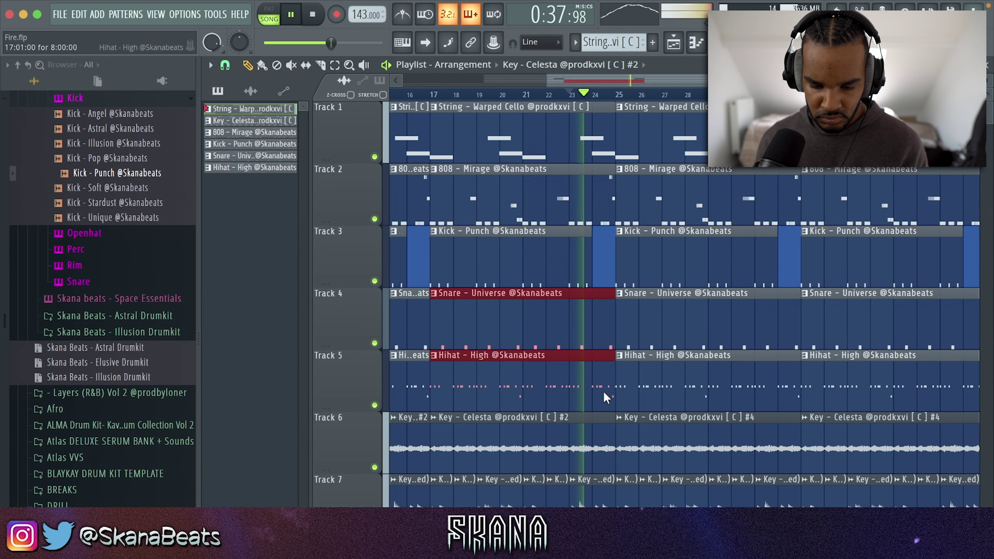
drag(614, 391, 563, 392)
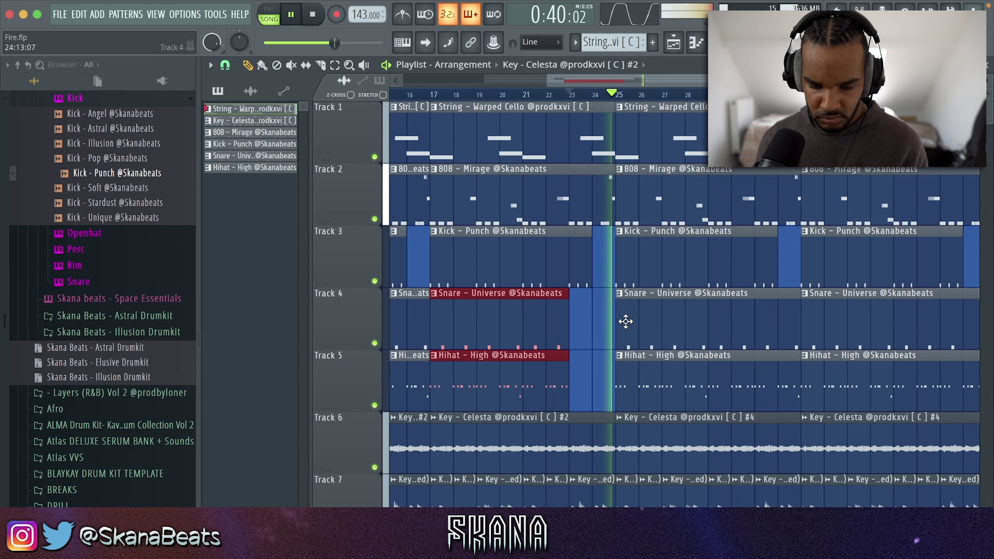
scroll(625, 322, up, 3)
drag(489, 315, 577, 310)
super+click(584, 276)
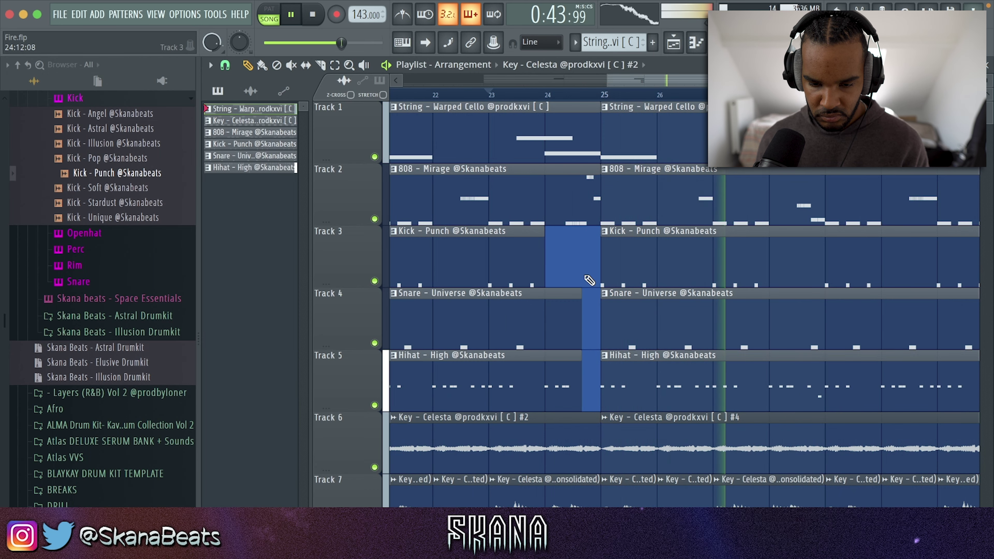
right_click(656, 125)
scroll(581, 278, down, 5)
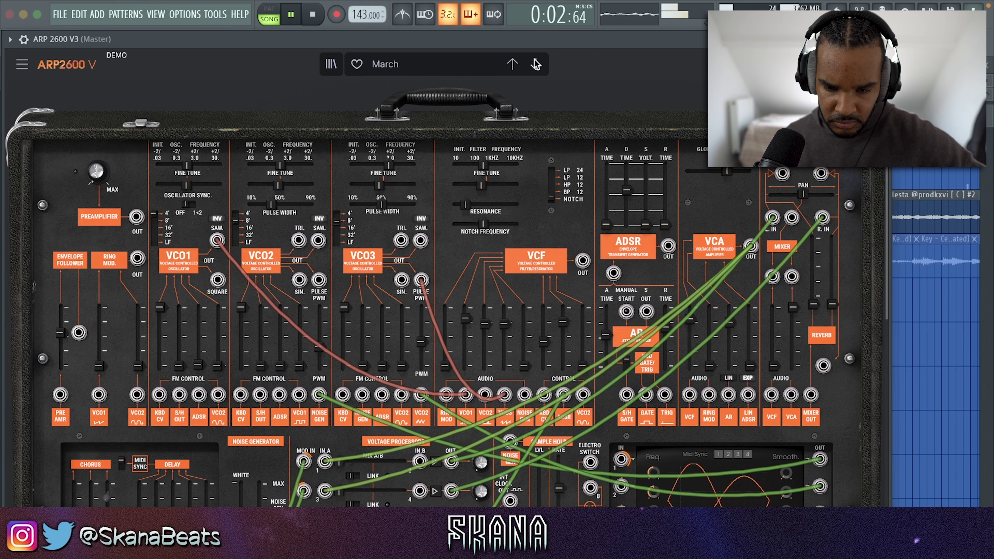
Step: Browse the ARP 2600 V3 presets, load Slow Build and close the synth
click(536, 64)
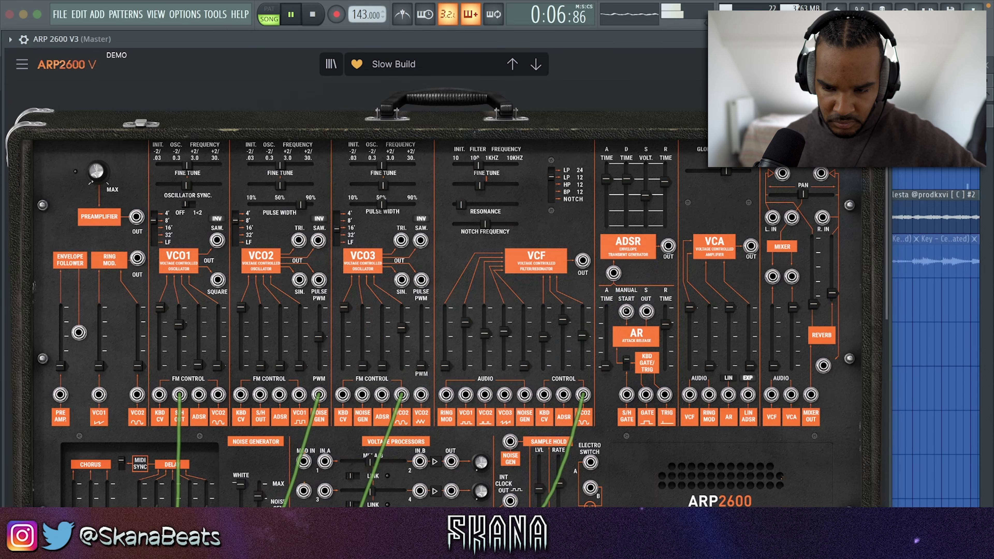
key(Escape)
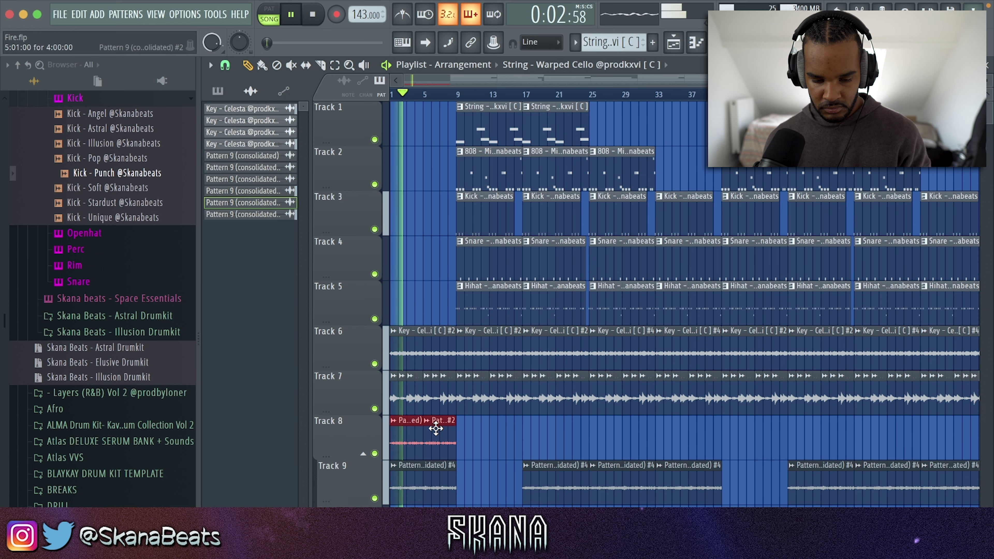
Step: Delete the Pattern 9 clips from Track 8 and move all the Track 9 clips up onto Track 8
scroll(436, 428, down, 4)
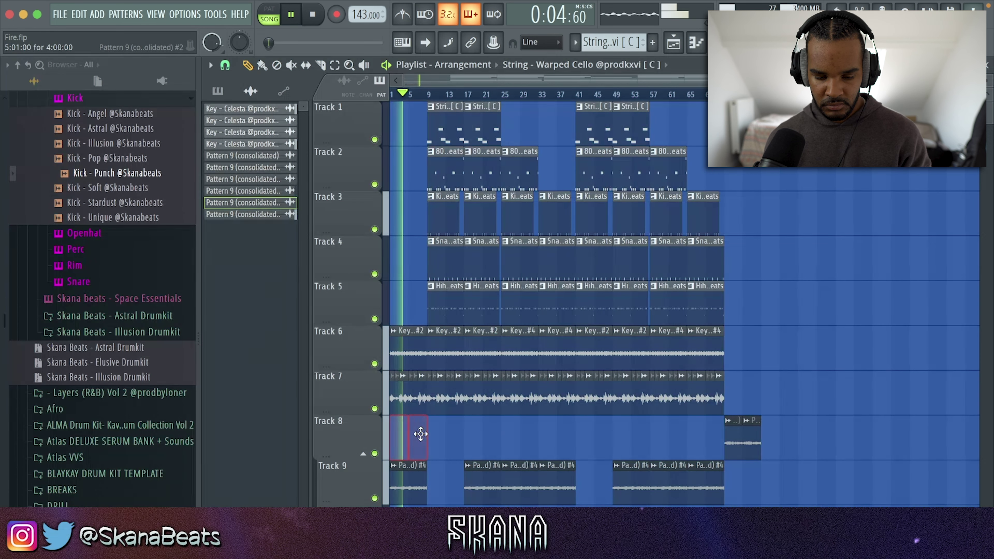
key(Delete)
drag(651, 438, 405, 492)
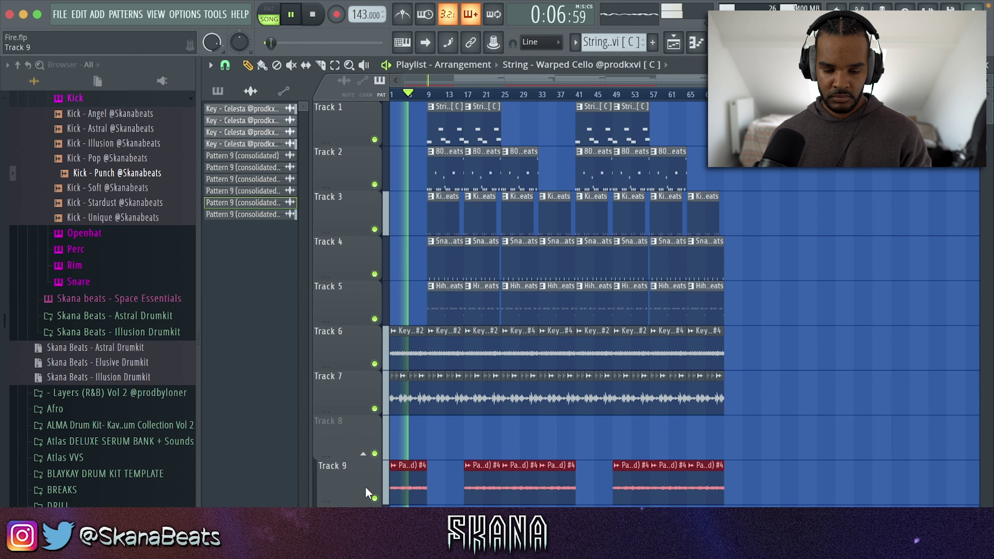
key(shift+Up)
super+click(550, 500)
super+right_click(548, 501)
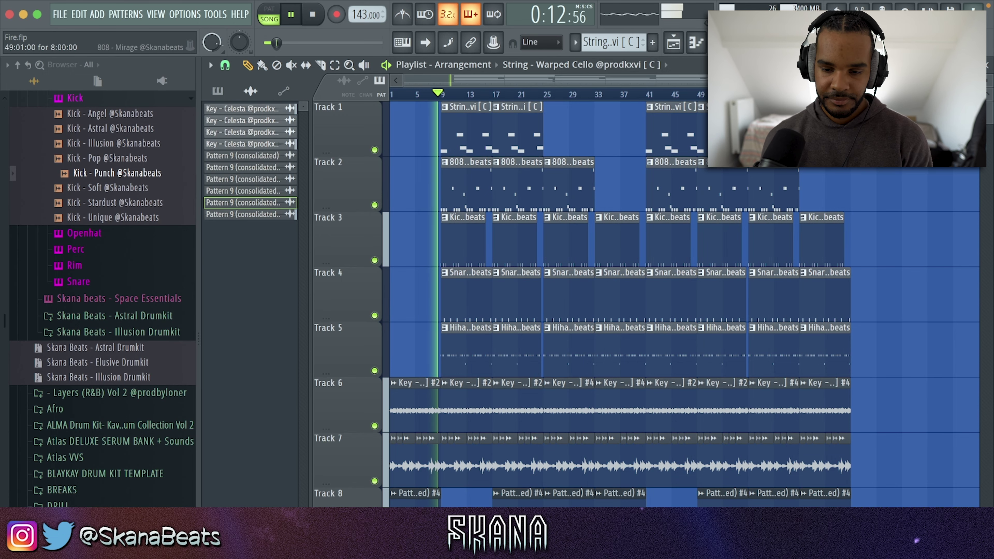
Step: Try HoRNetSpringVerb in slot 5 of the Master mixer track and remove it
click(674, 42)
click(387, 149)
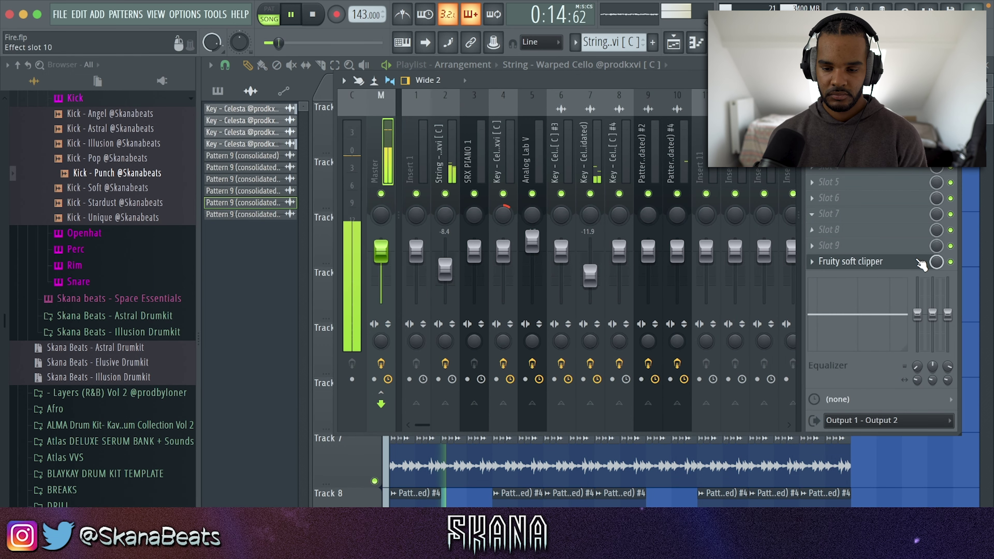
click(865, 181)
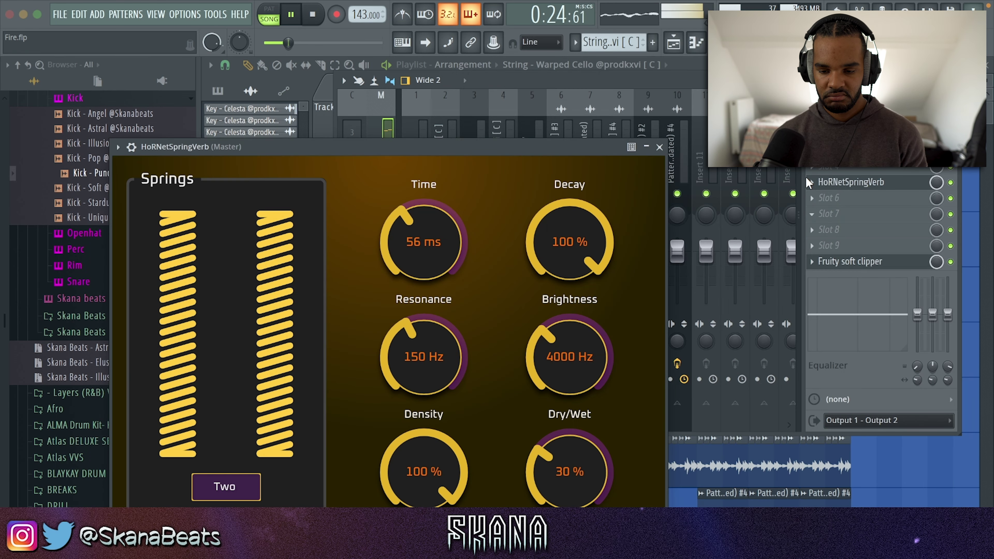
click(812, 182)
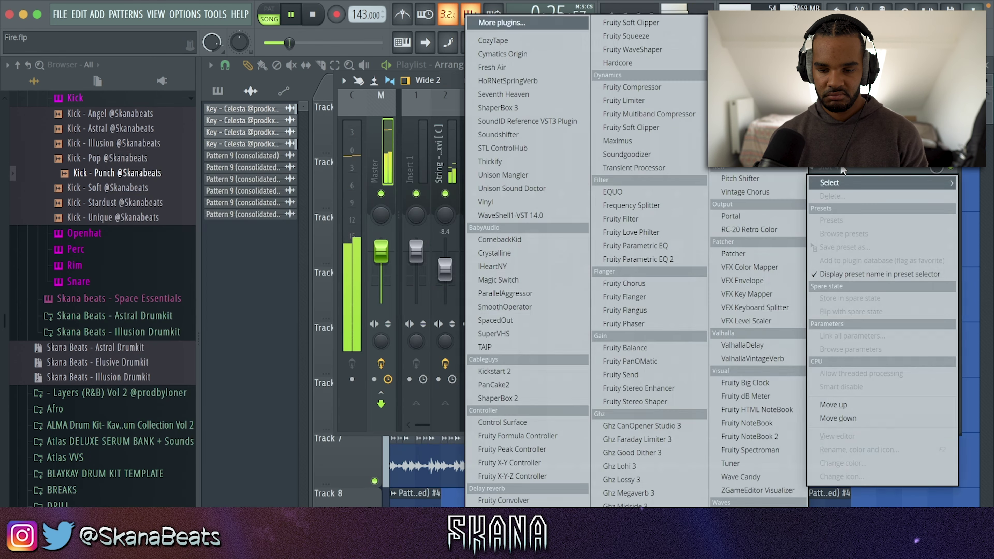
Step: Add Fresh Air to the Master track's slot 4 with Mid Air at 8 and High Air at 17, and close it
click(519, 67)
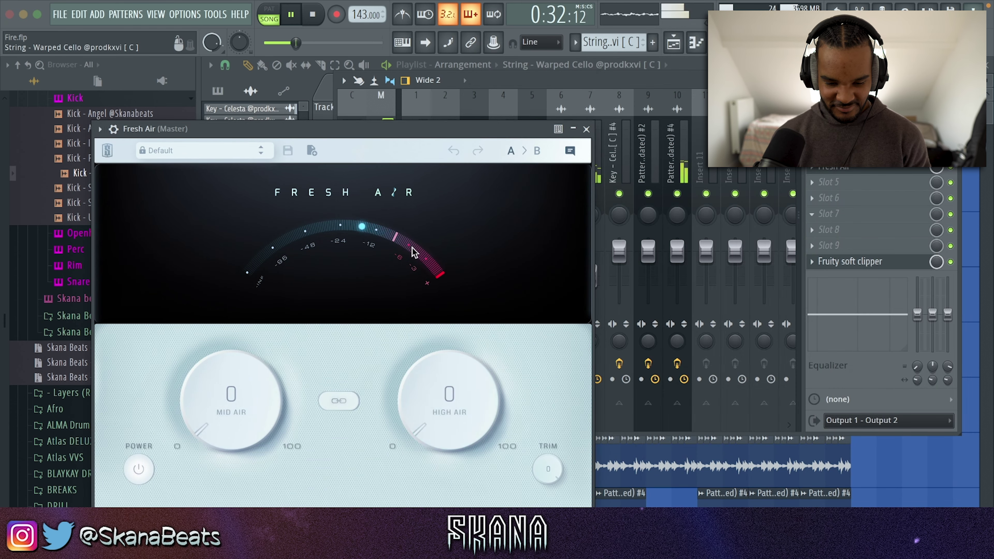
drag(440, 407, 434, 351)
drag(253, 415, 251, 392)
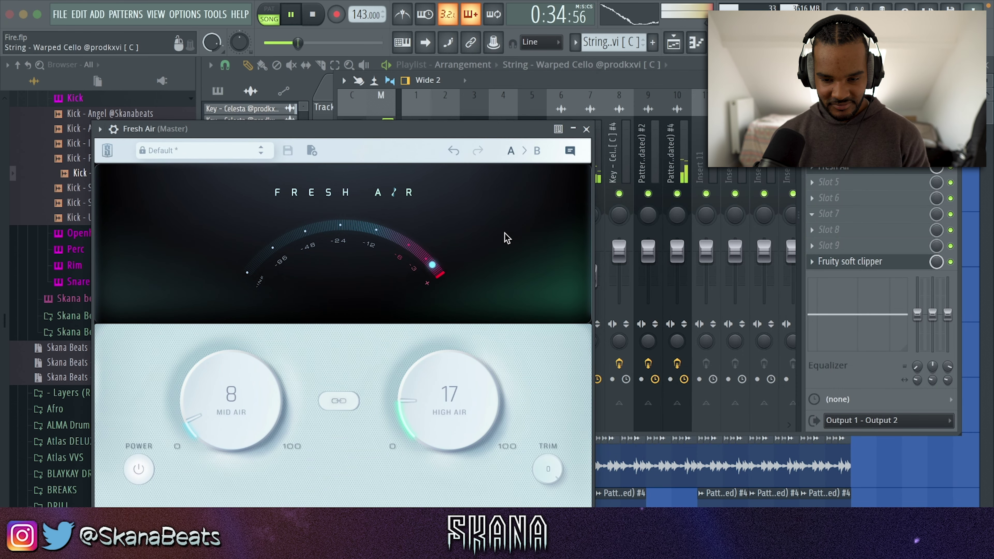
click(586, 129)
Step: Load Soundshifter into slot 5 of the Master track
click(822, 182)
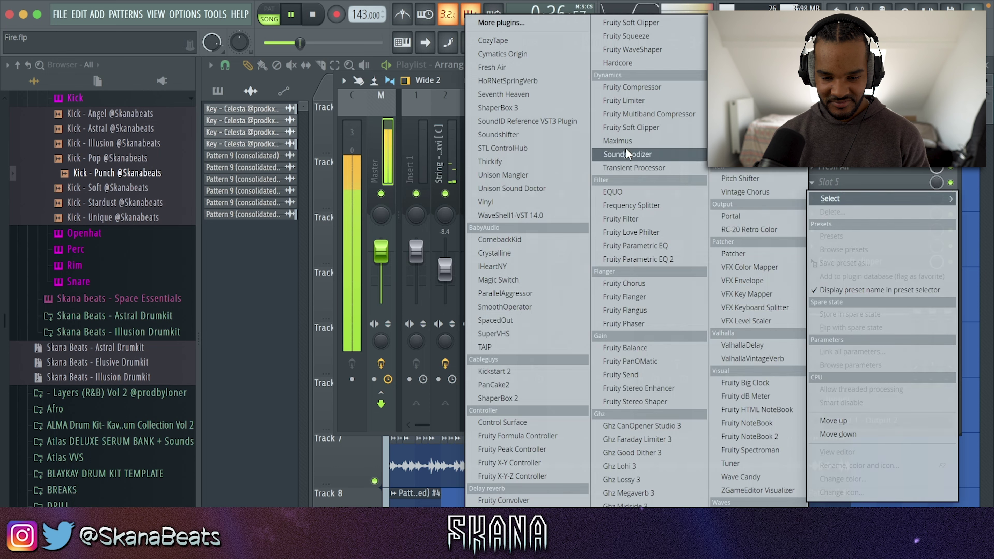
click(511, 135)
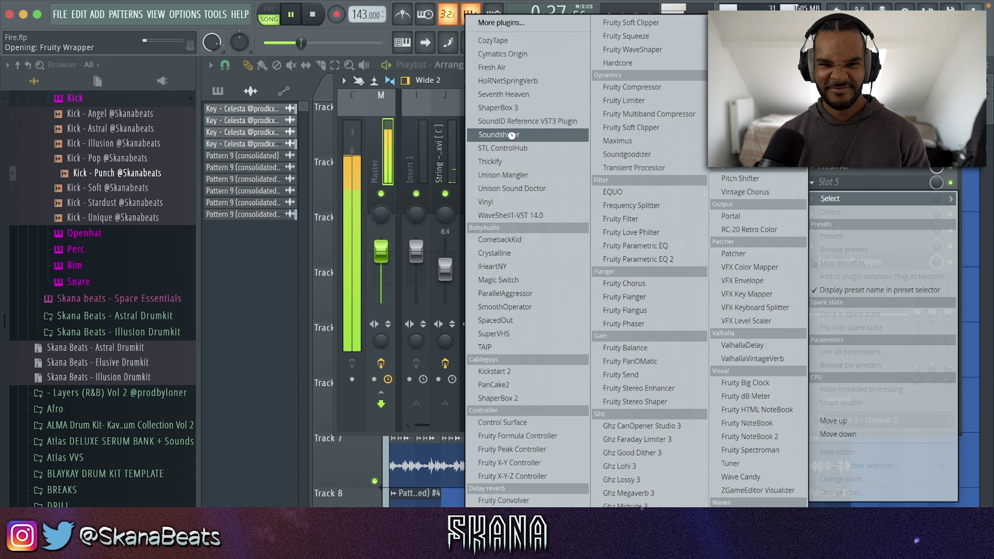